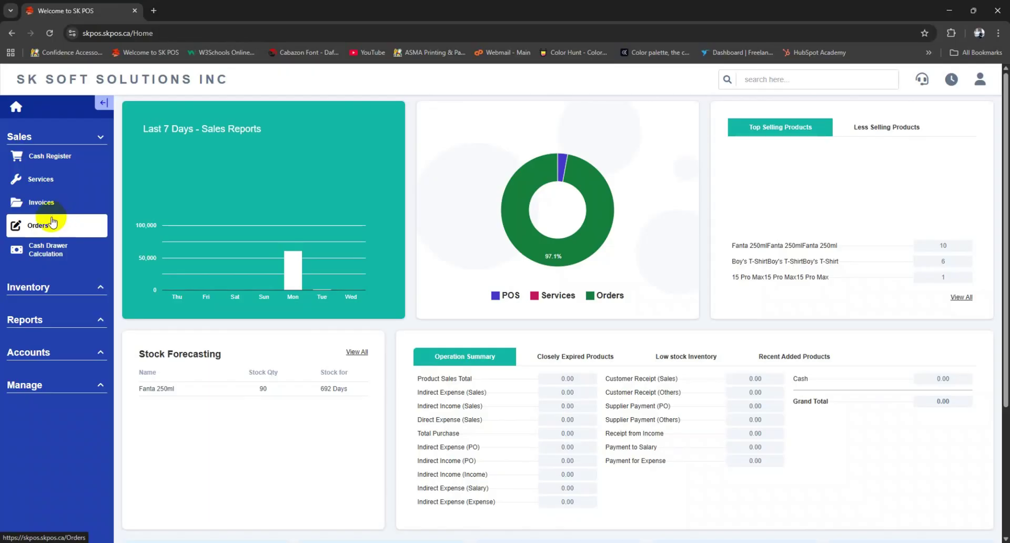
# Step: Open the customer orders list and filter it by the custom date range 01-10-2025 to 15-10-2025
pyautogui.click(47, 225)
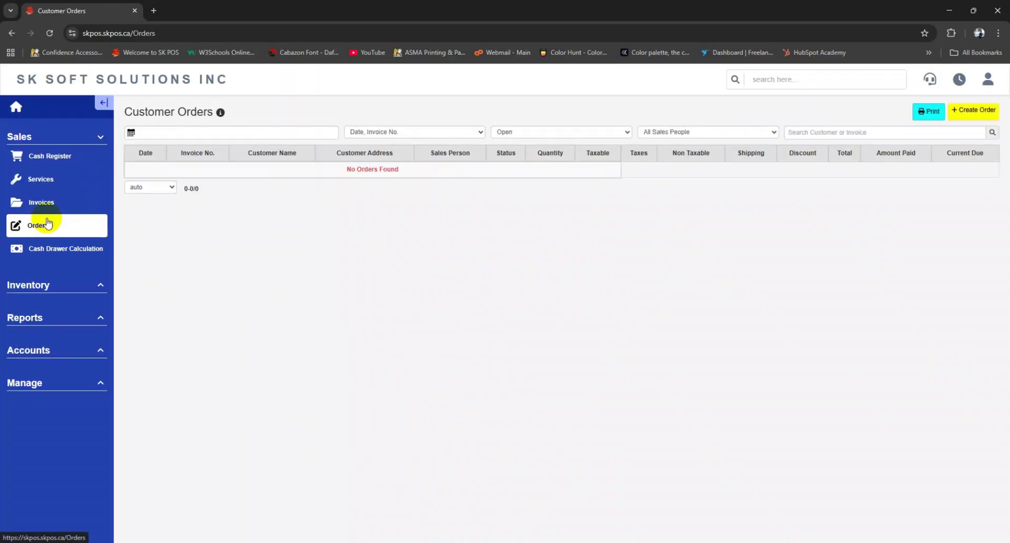
pyautogui.click(151, 135)
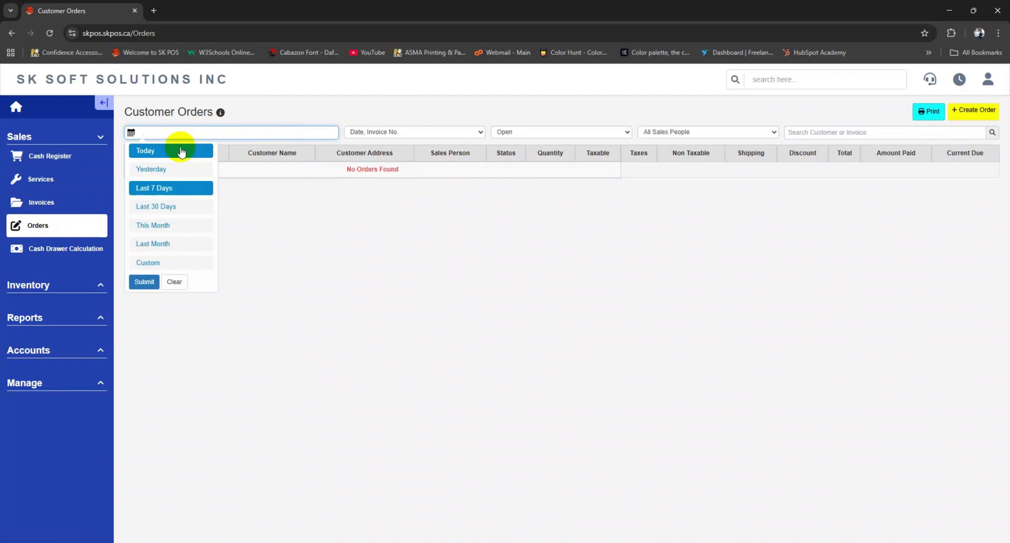
pyautogui.click(156, 264)
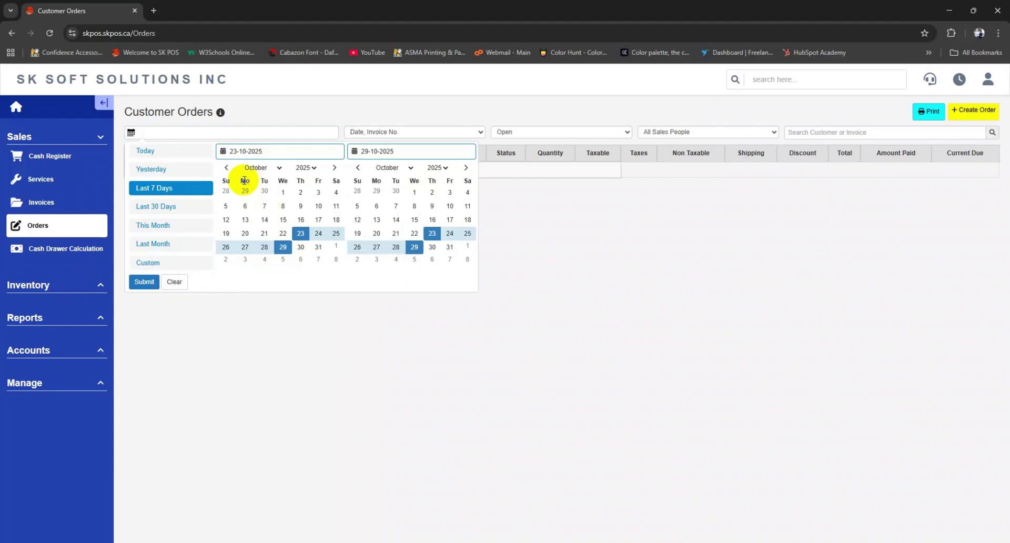
pyautogui.click(283, 192)
pyautogui.click(415, 192)
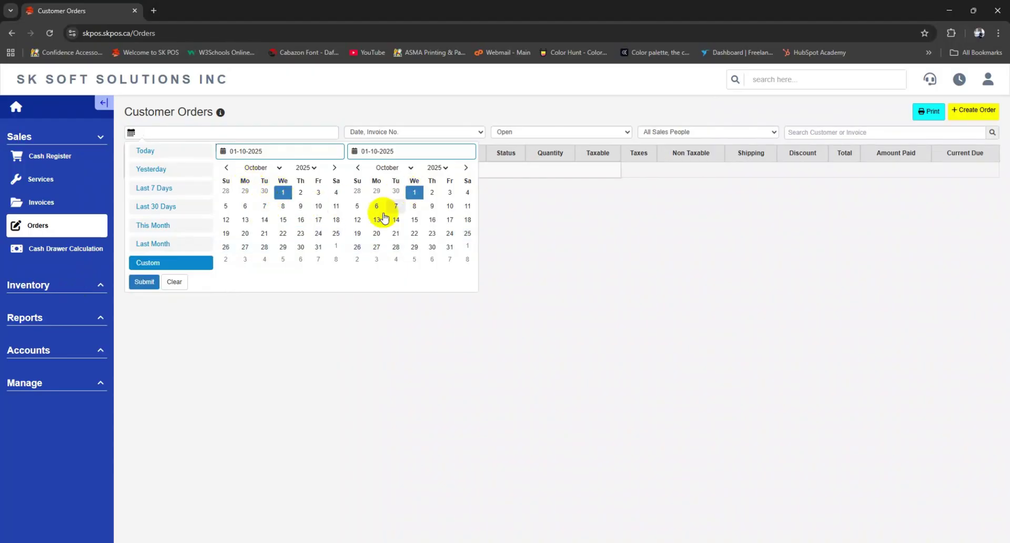
pyautogui.click(143, 282)
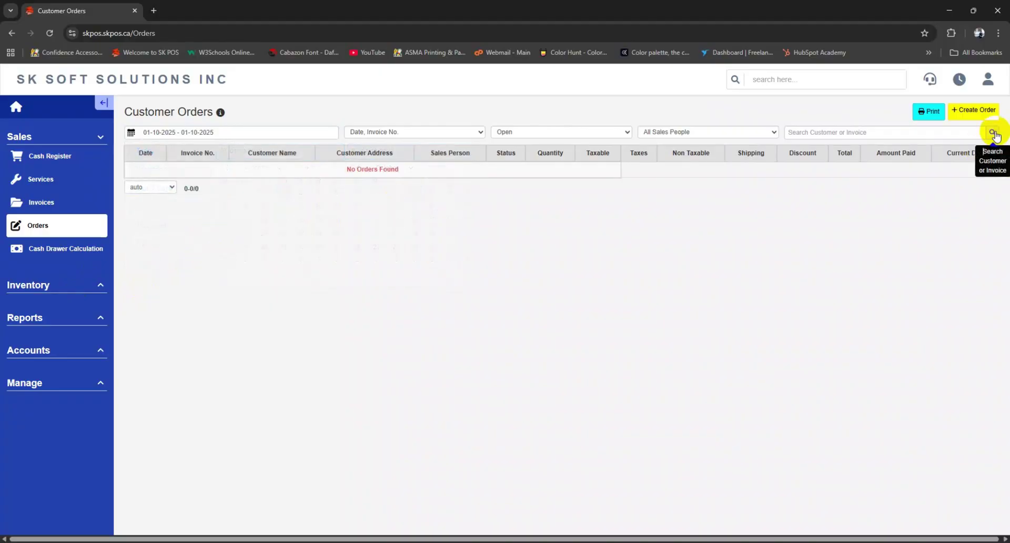
pyautogui.click(219, 133)
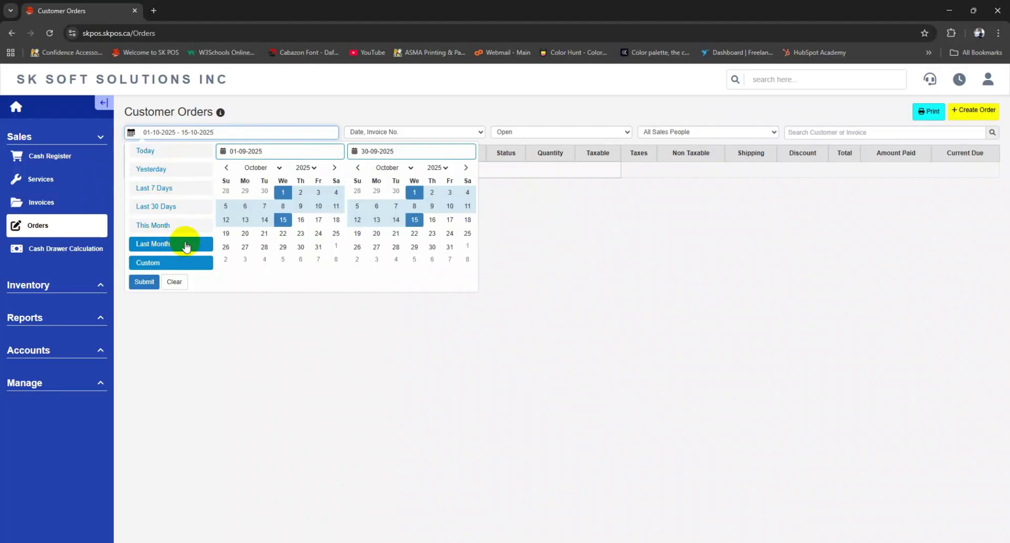
pyautogui.click(271, 120)
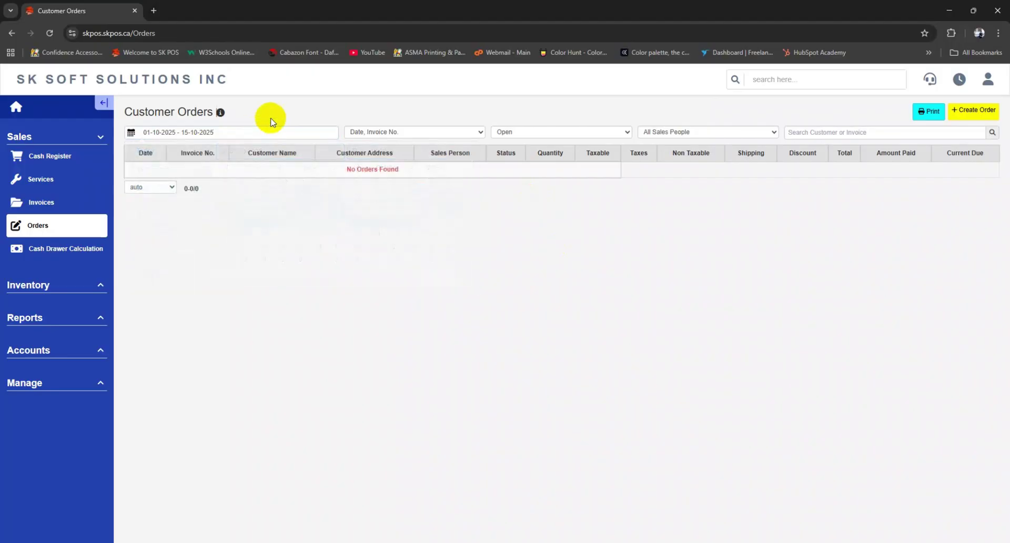
# Step: Set the order status filter to All Statuses and check the sales people filter and the customer or invoice search
pyautogui.click(562, 131)
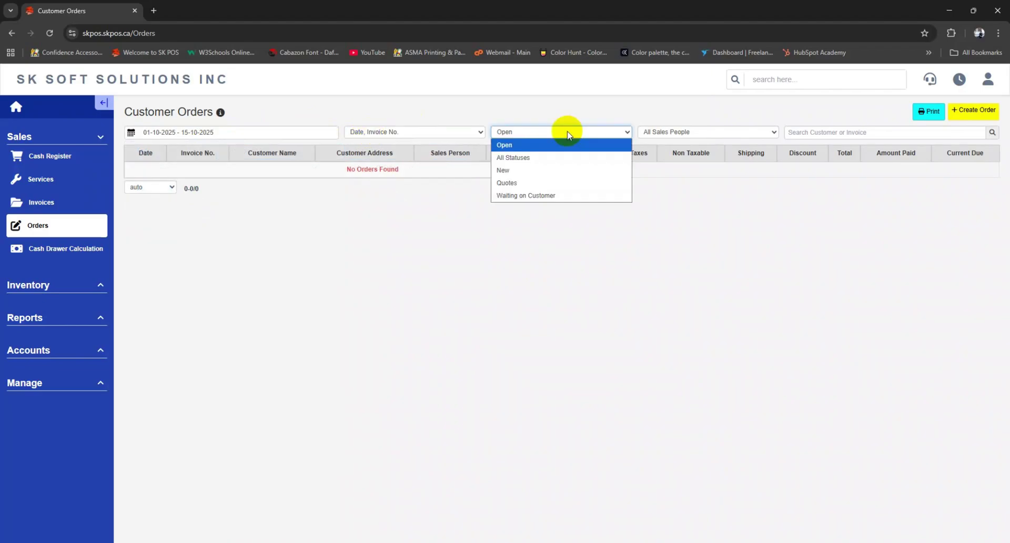
pyautogui.click(551, 158)
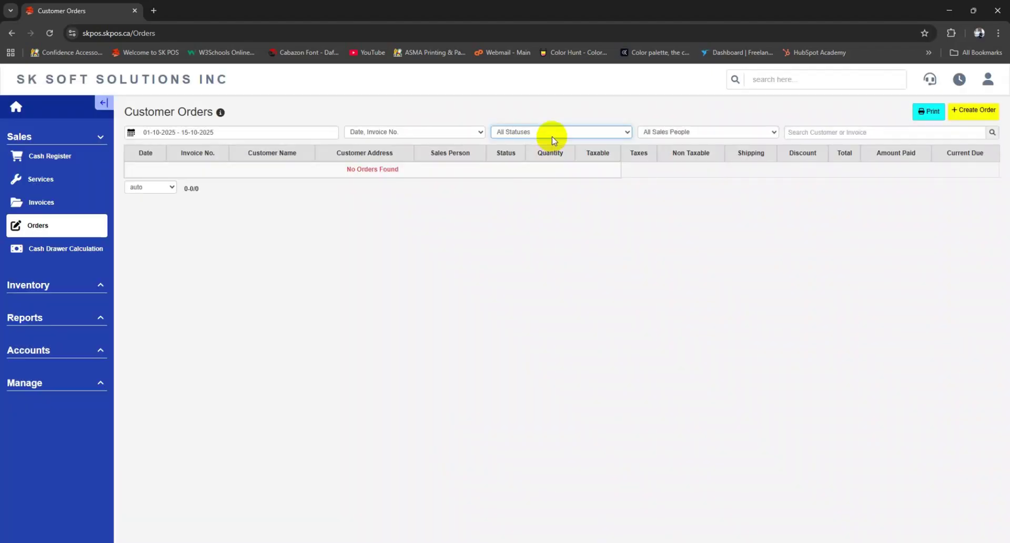
pyautogui.click(554, 139)
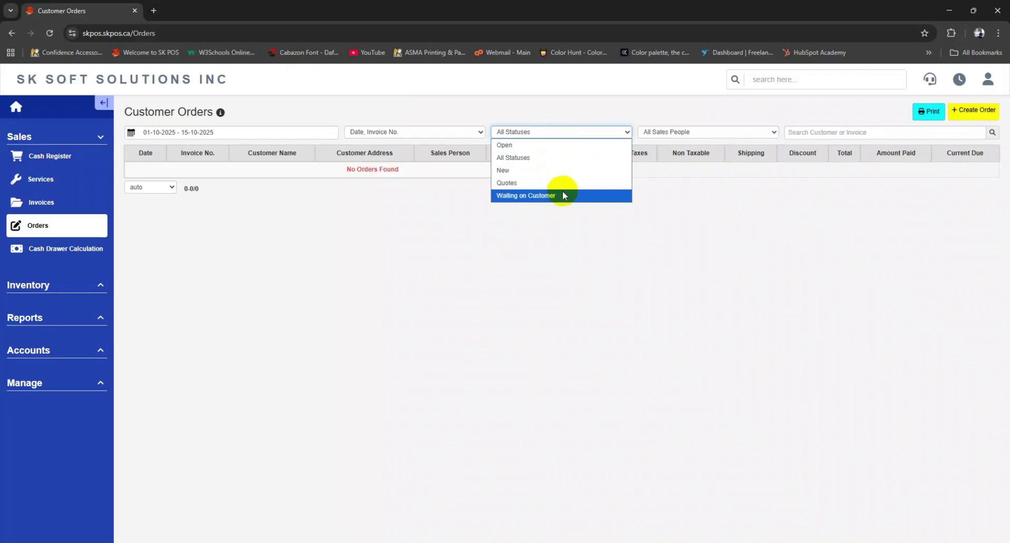
pyautogui.click(542, 158)
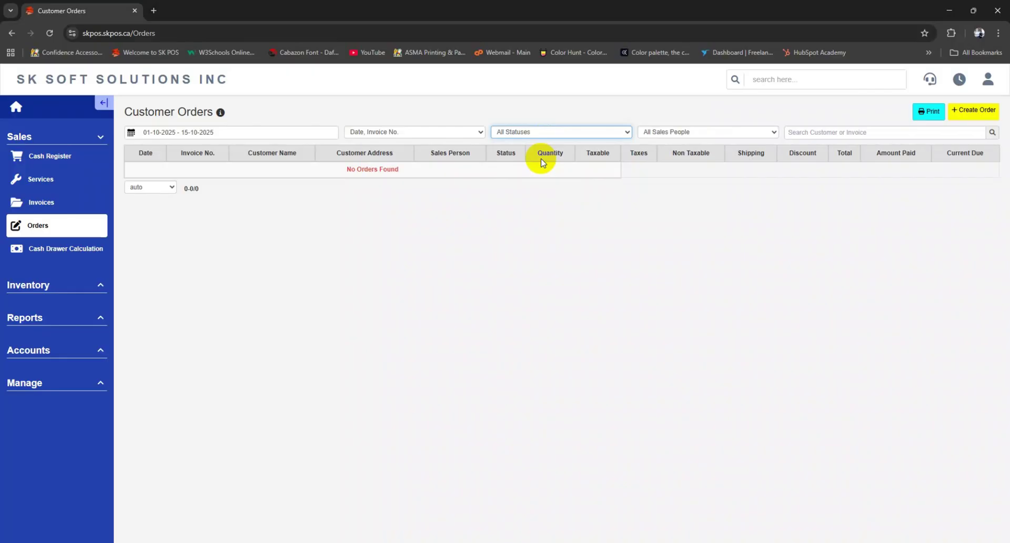
pyautogui.click(654, 134)
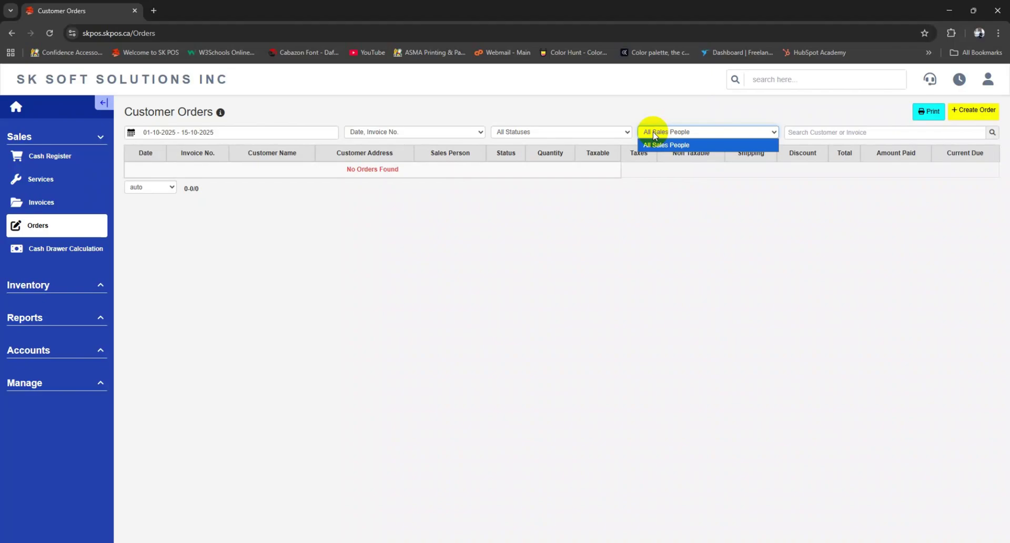
pyautogui.click(812, 132)
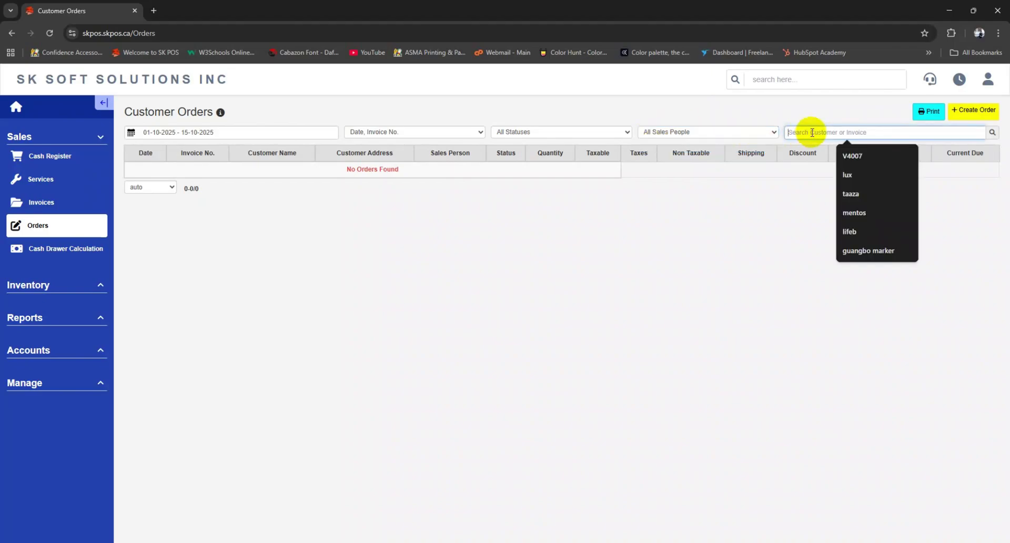
pyautogui.click(895, 135)
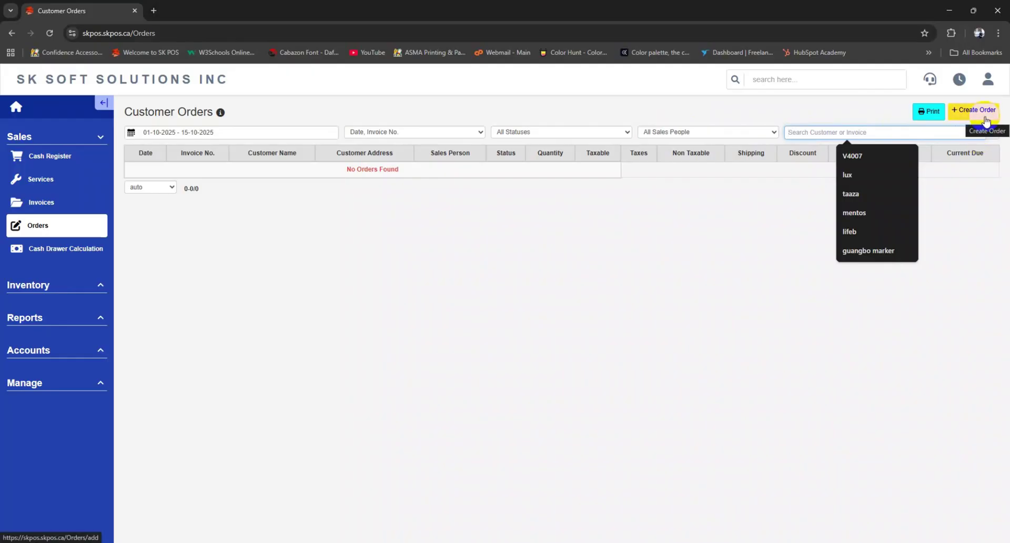
# Step: Start a new order with Start As Quotes kept at No and select the existing customer by searching "tah"
pyautogui.click(985, 120)
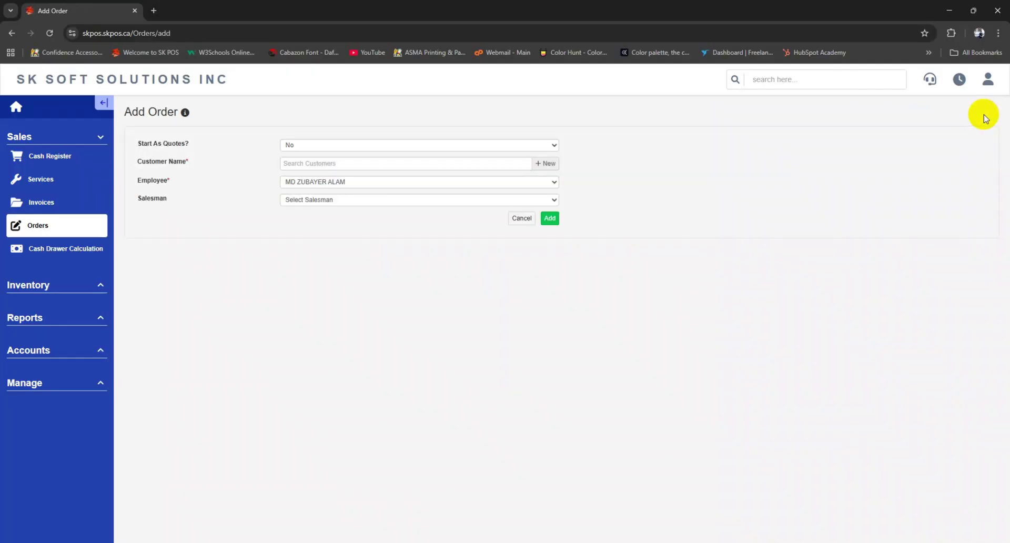
pyautogui.click(297, 144)
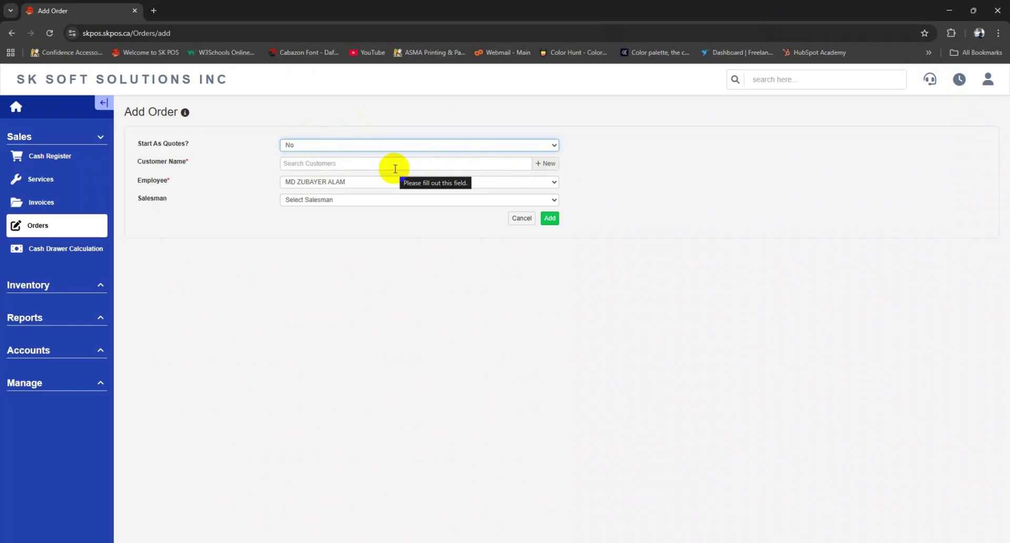
pyautogui.click(395, 169)
pyautogui.write('tah')
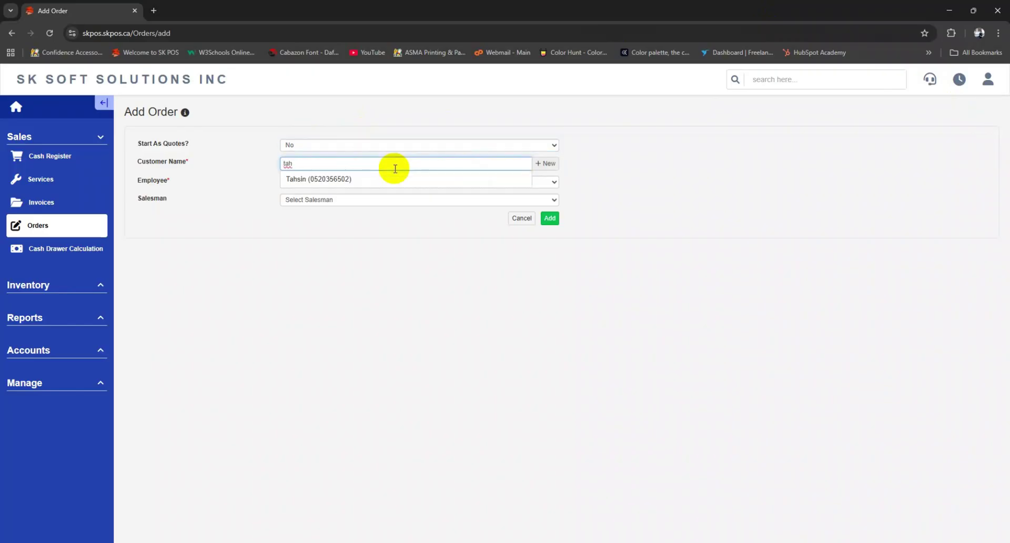
pyautogui.click(351, 181)
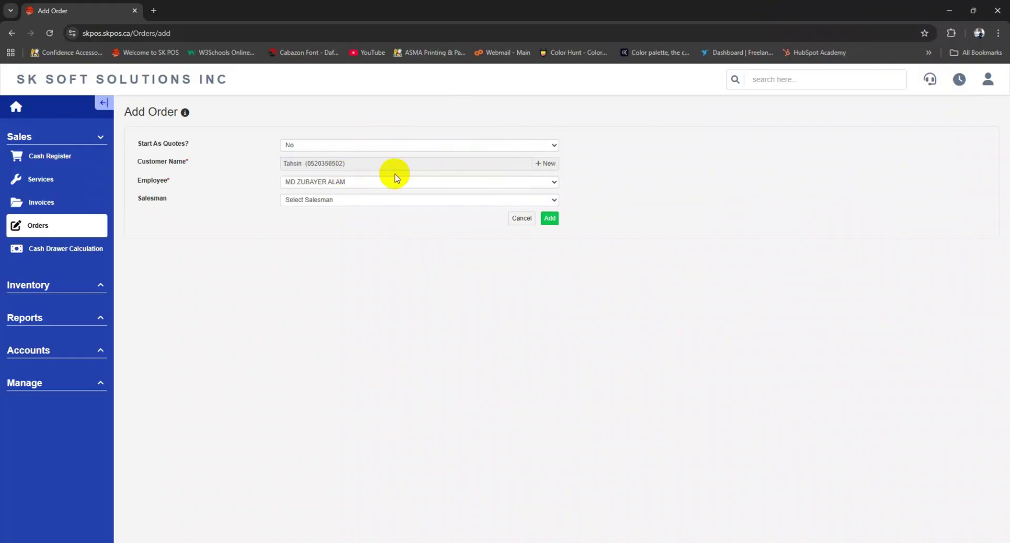
# Step: View the new customer form and cancel it, leave the salesman unselected, and add the order
pyautogui.click(551, 166)
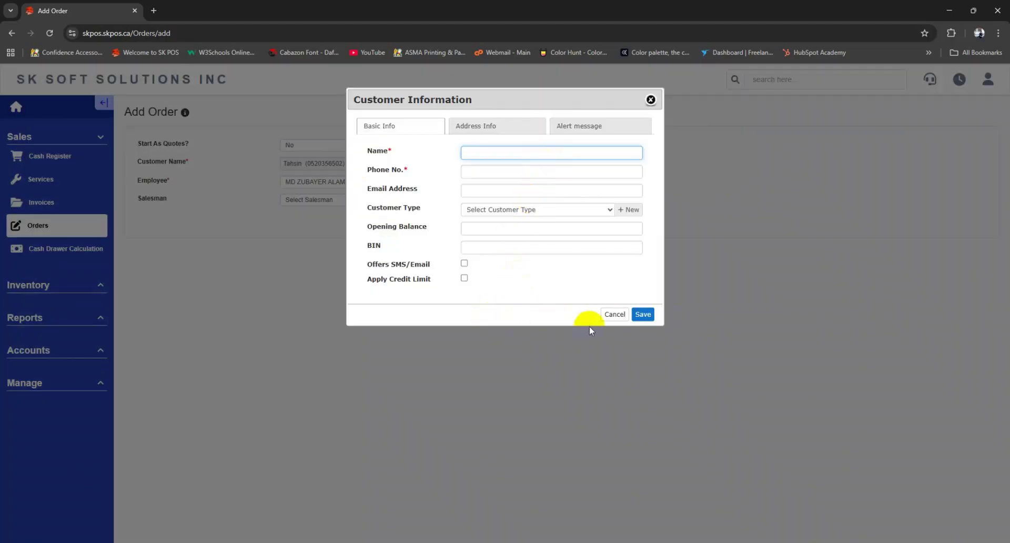
pyautogui.click(612, 314)
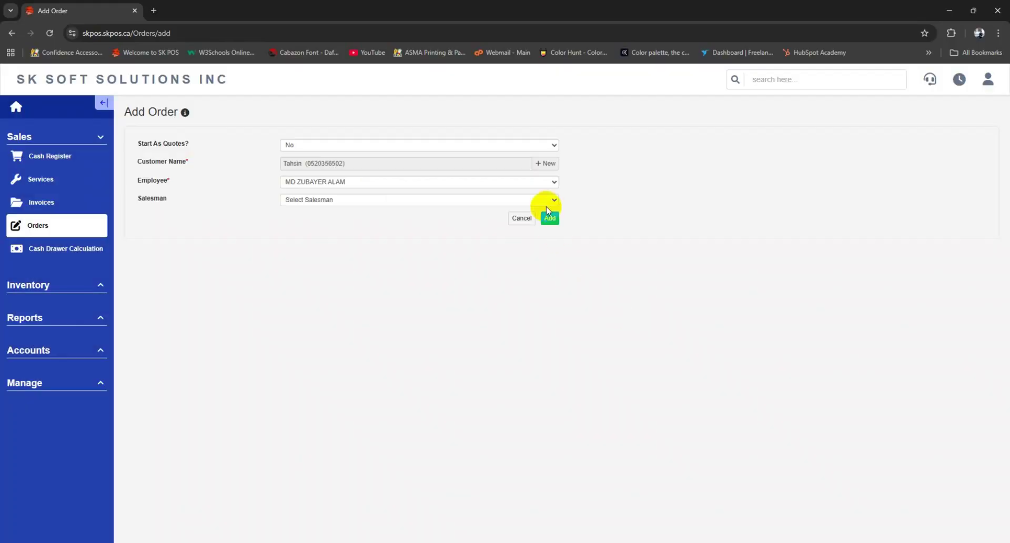
pyautogui.click(489, 202)
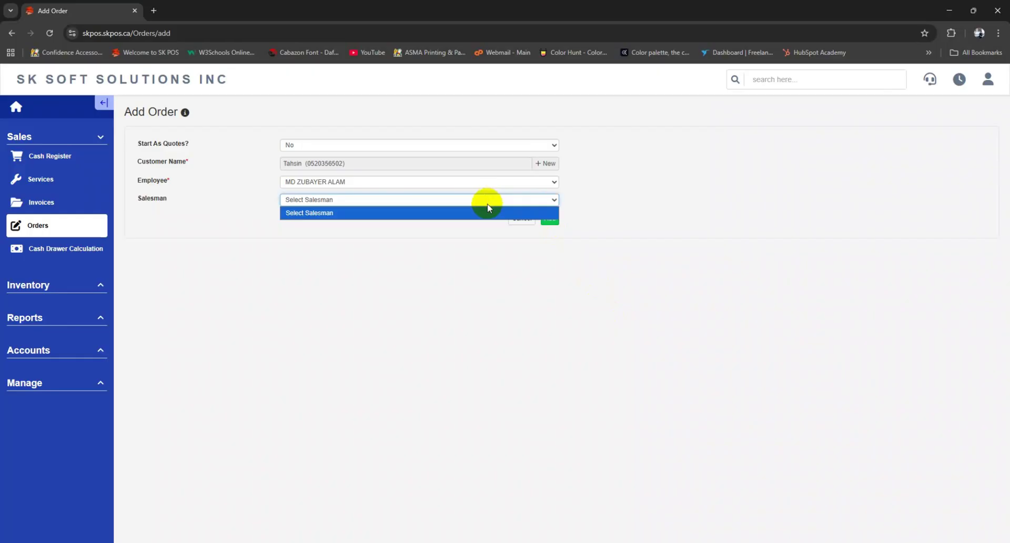
pyautogui.click(479, 213)
pyautogui.click(550, 220)
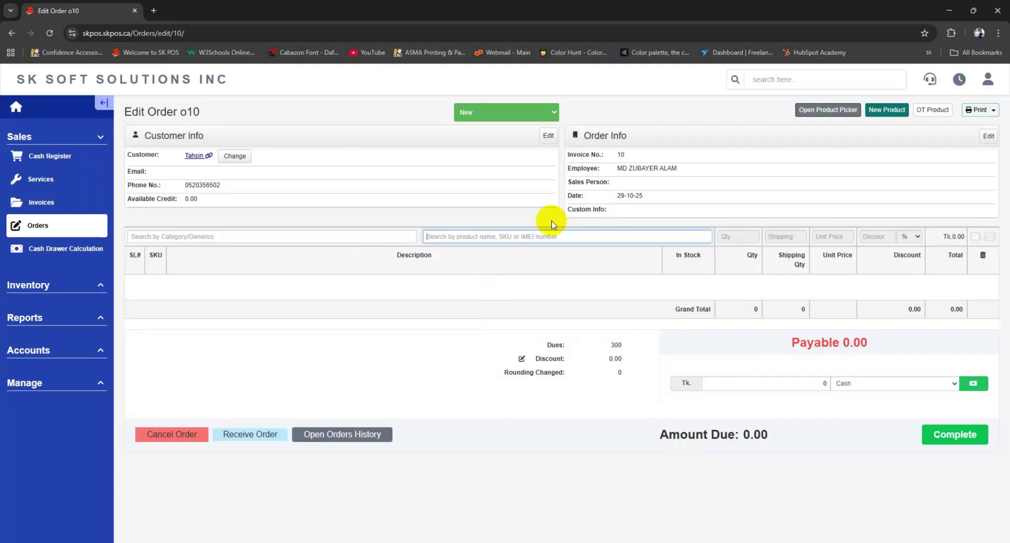
# Step: Add Fanta 250ml to the order with a quantity of 10 and save the line
pyautogui.write('fanta')
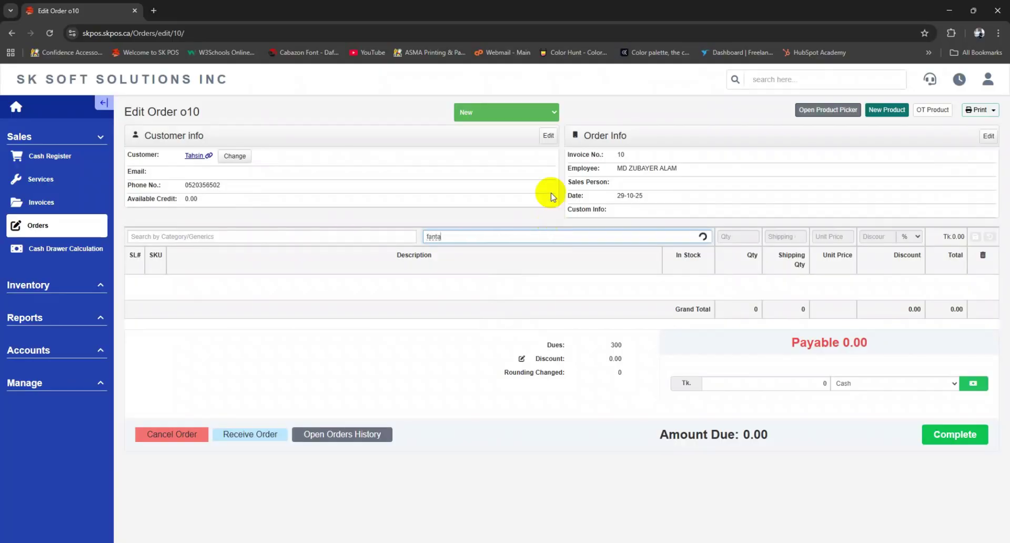
pyautogui.click(457, 252)
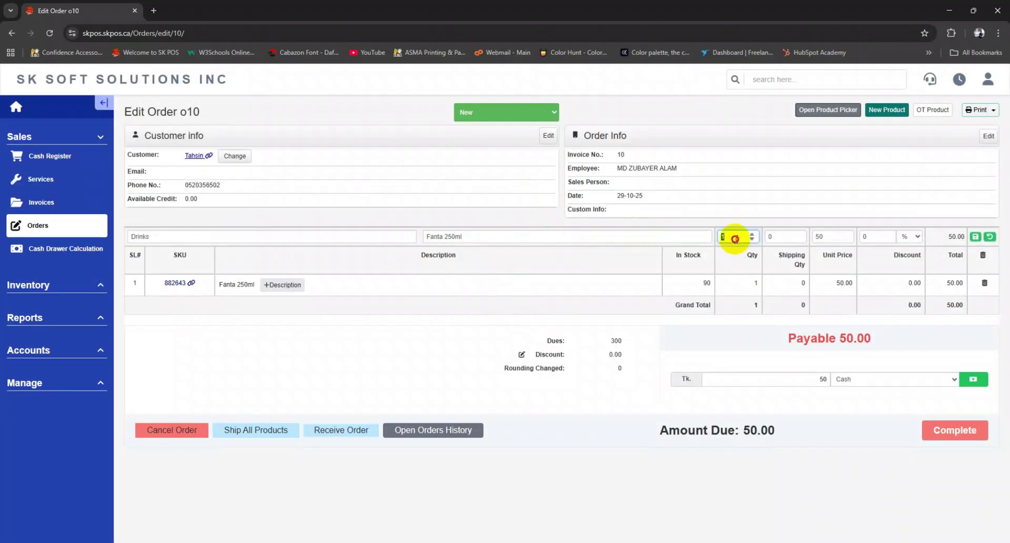
pyautogui.write('10')
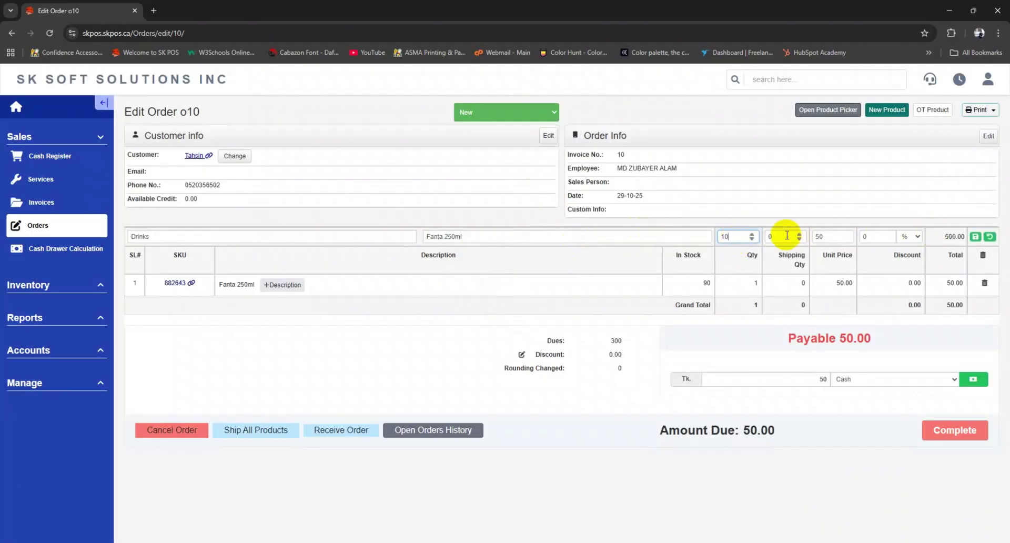
pyautogui.click(976, 237)
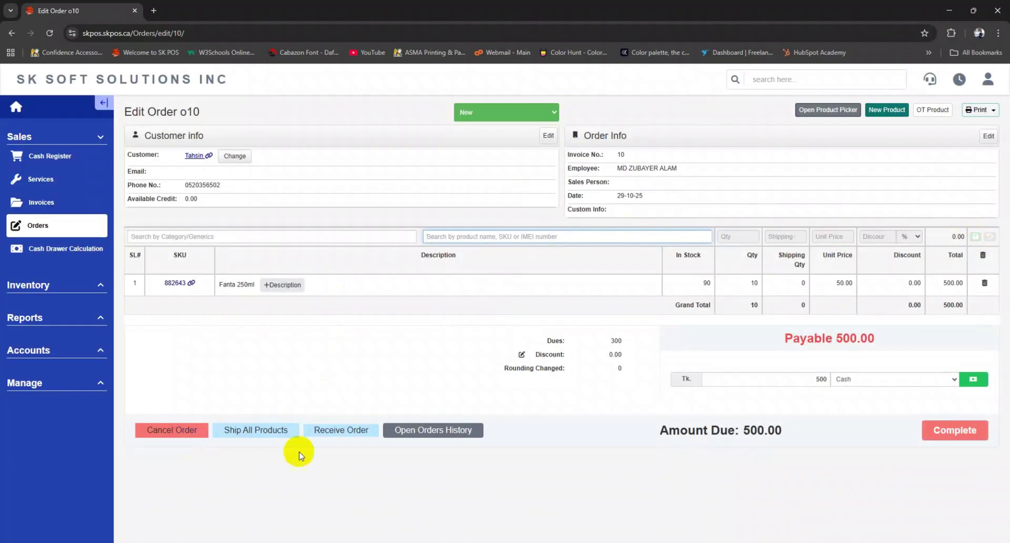
# Step: Receive the order and filter the customer orders list by the Open status
pyautogui.click(335, 436)
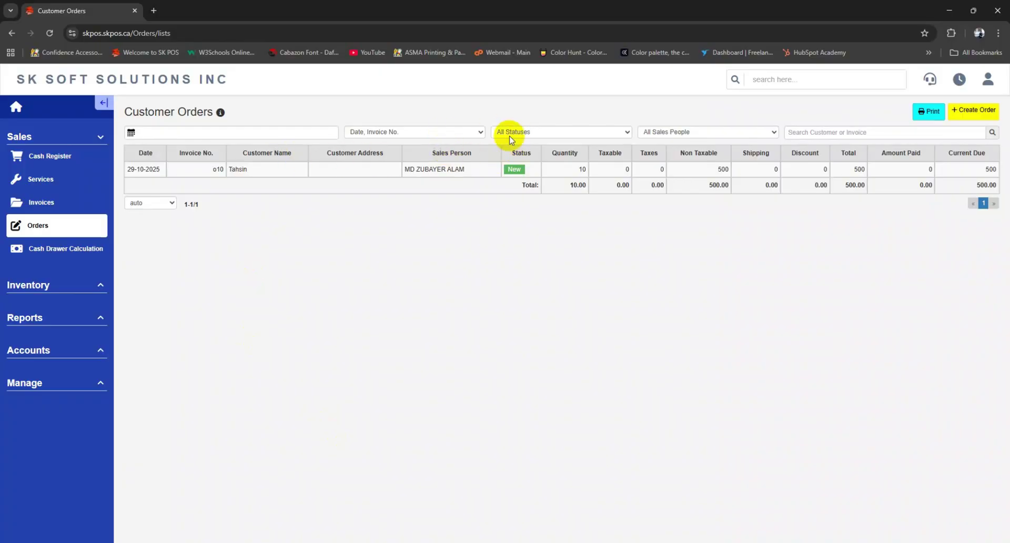
pyautogui.click(522, 134)
pyautogui.click(522, 146)
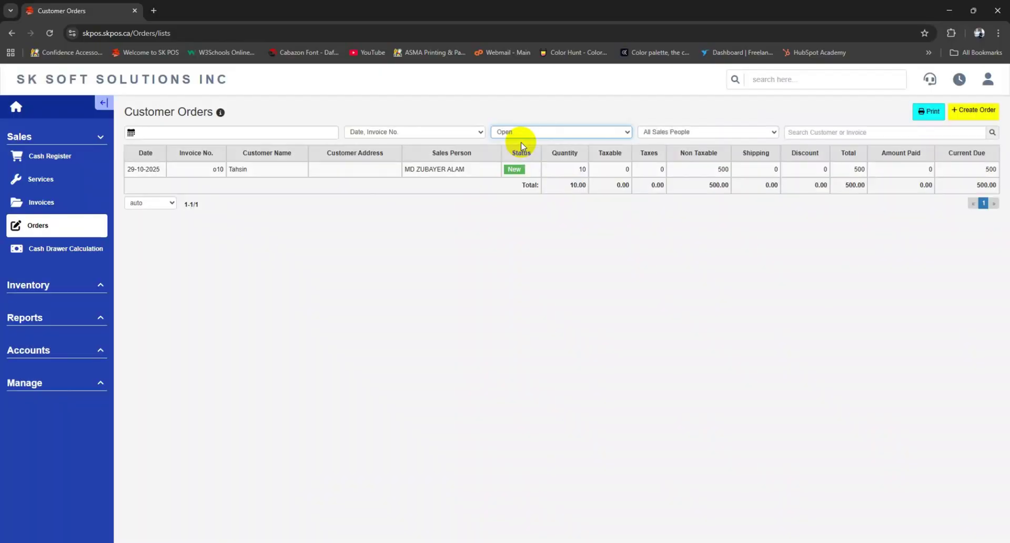
# Step: Create another order for a different existing customer, keeping Start As Quotes at No and no salesman
pyautogui.click(974, 110)
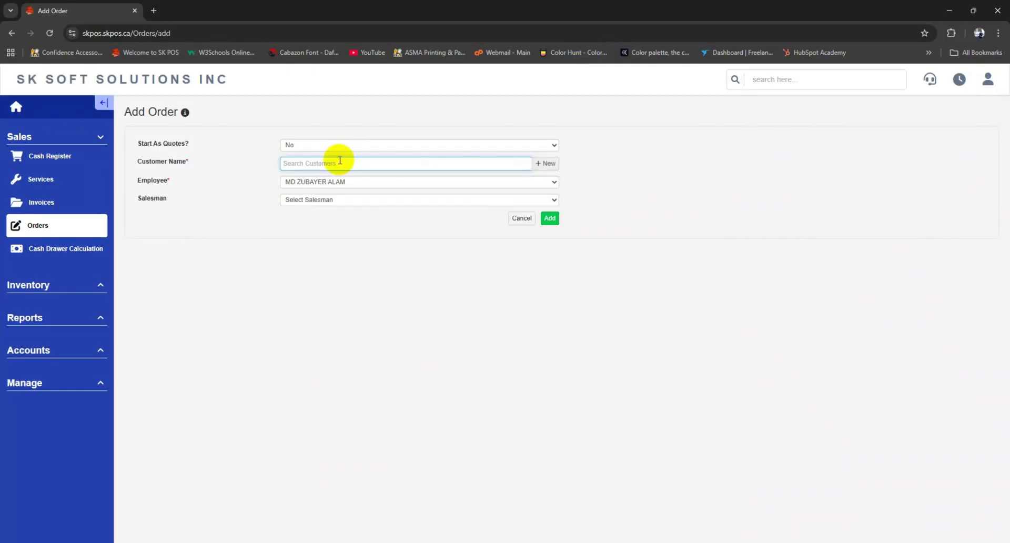
pyautogui.write('zubayer')
pyautogui.click(338, 179)
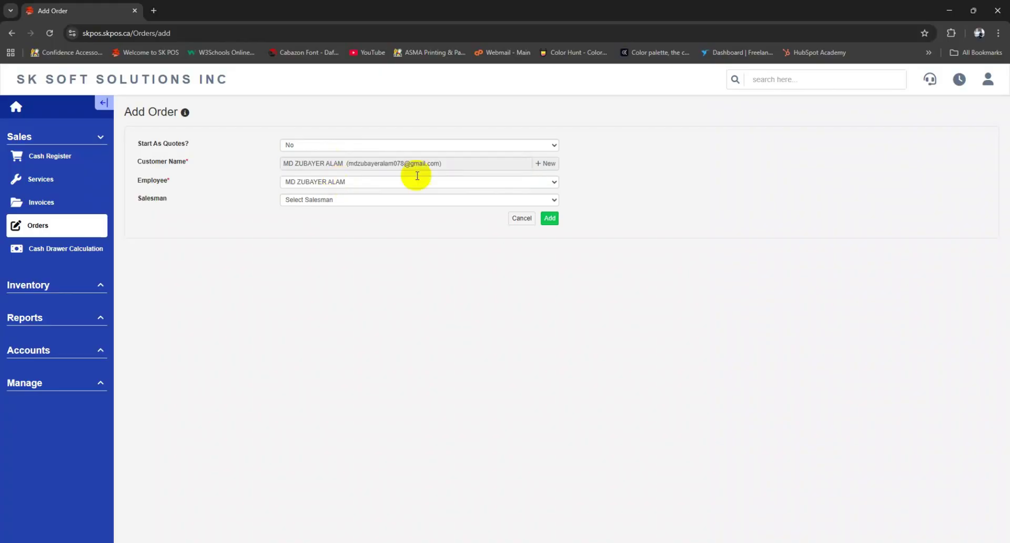
pyautogui.click(550, 218)
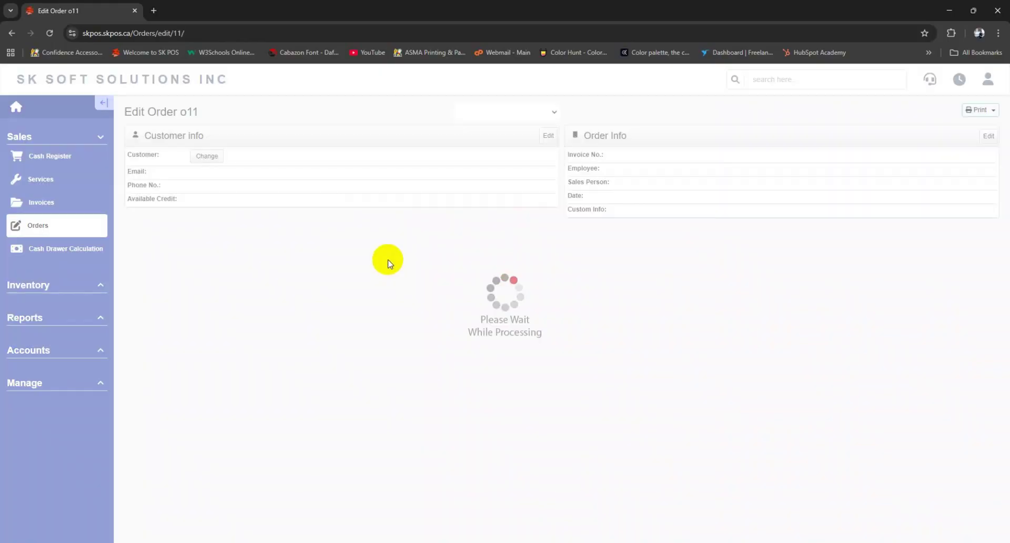
# Step: Add Fanta 250ml to the new order with a quantity of 5
pyautogui.click(497, 231)
pyautogui.write('fa')
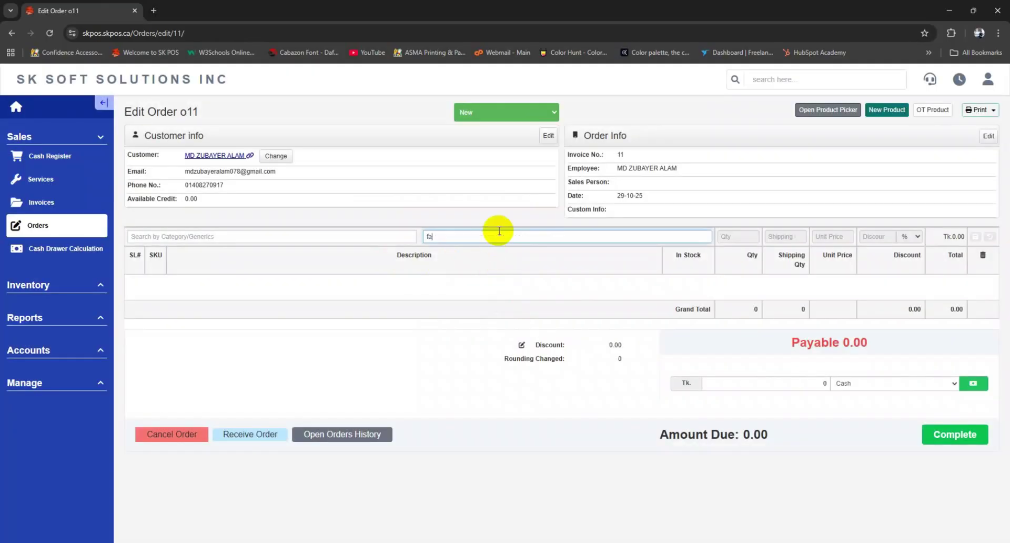
pyautogui.write('nta')
pyautogui.click(500, 249)
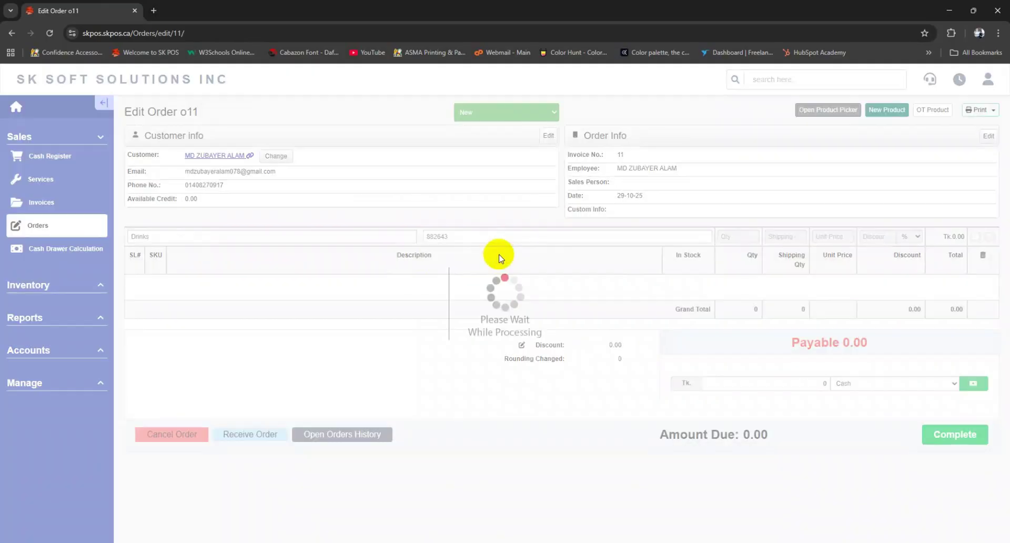
pyautogui.write('5')
pyautogui.press('Return')
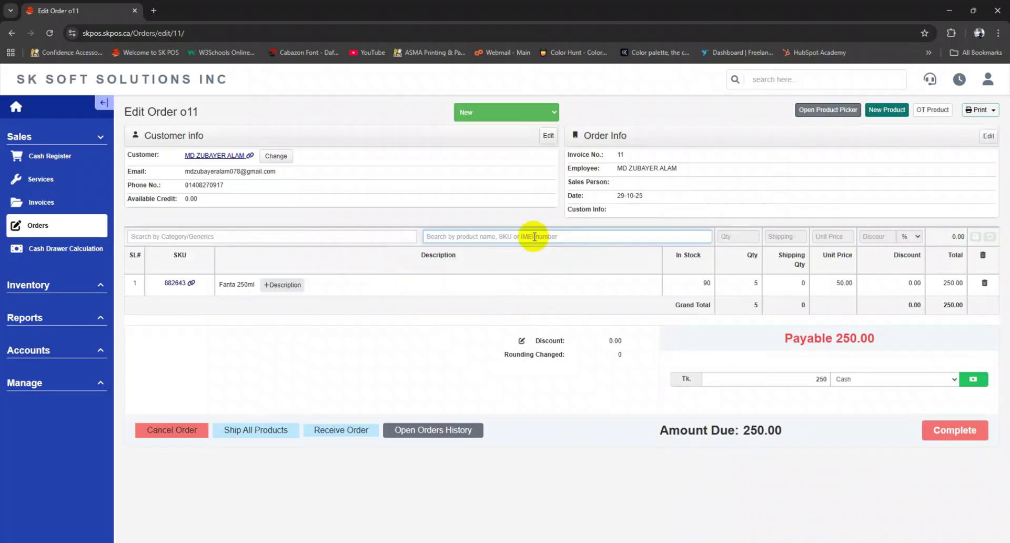
# Step: Add one Boy's T-Shirt in RED, size M, to the order, save the line and receive the order
pyautogui.write('boy')
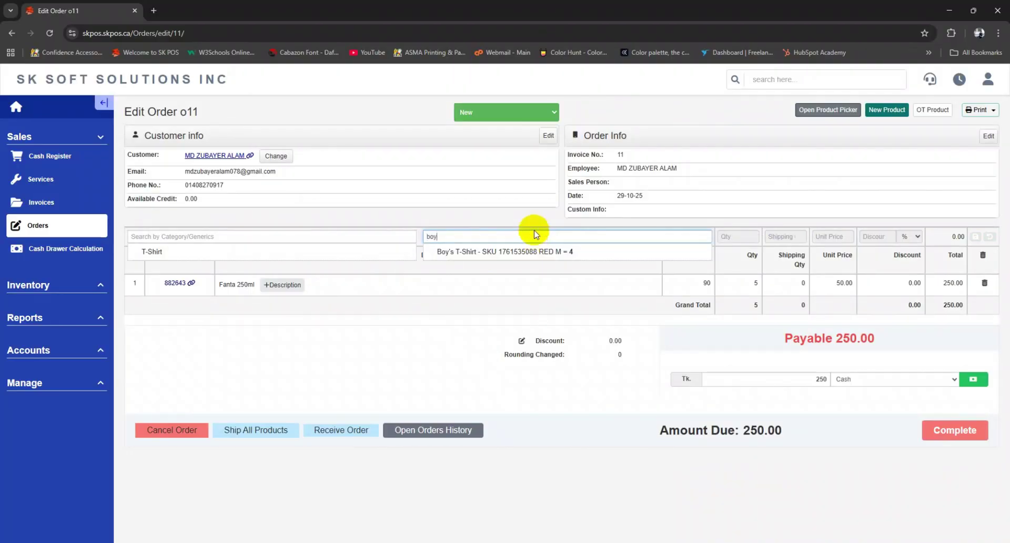
pyautogui.click(519, 253)
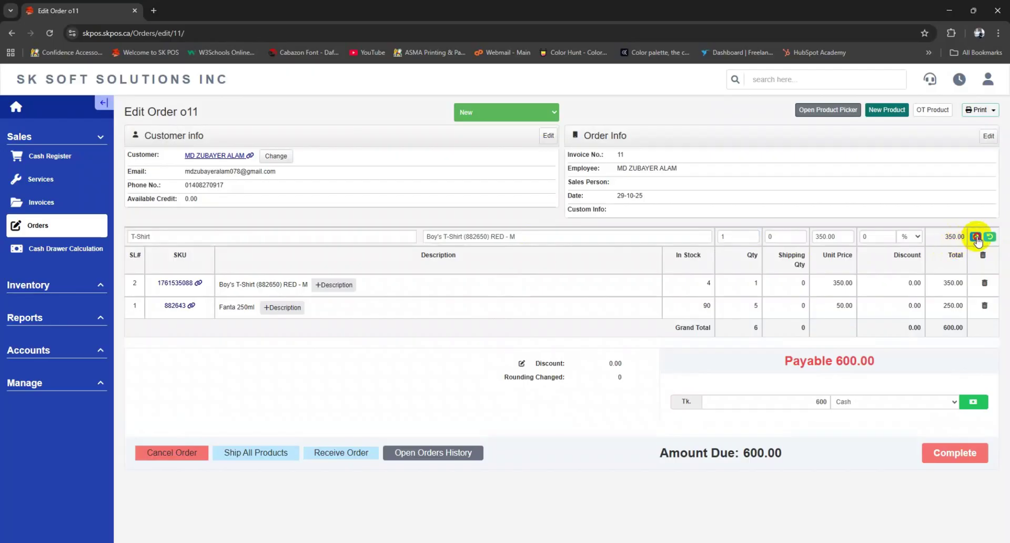
pyautogui.click(976, 238)
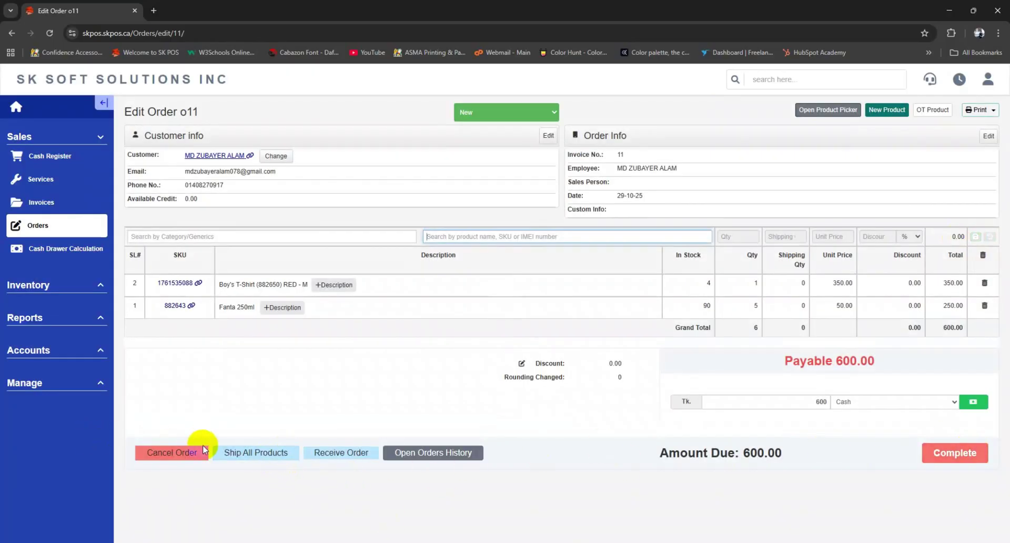
pyautogui.click(330, 455)
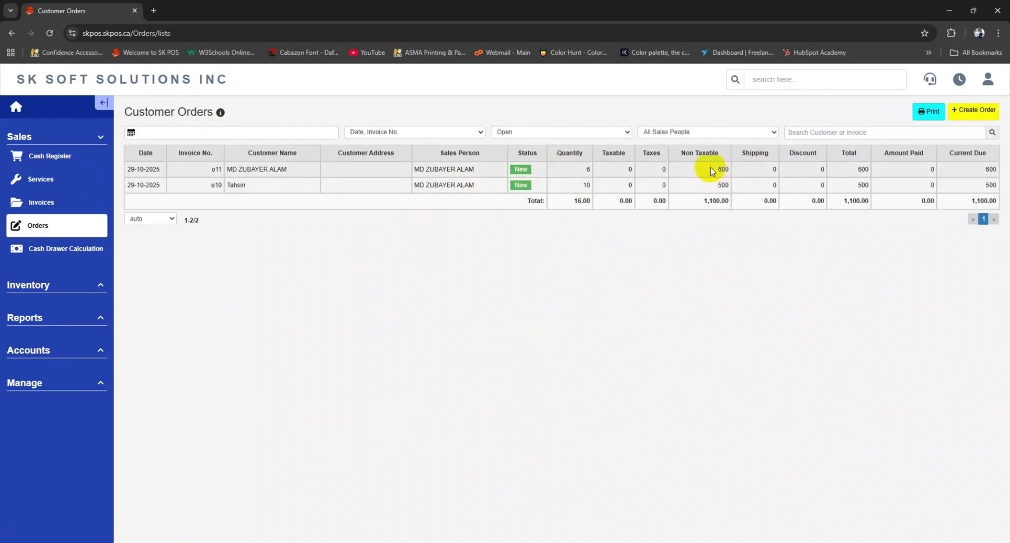
# Step: Reopen the order containing the Boy's T-Shirt and Fanta 250ml and ship all its products in full
pyautogui.click(429, 170)
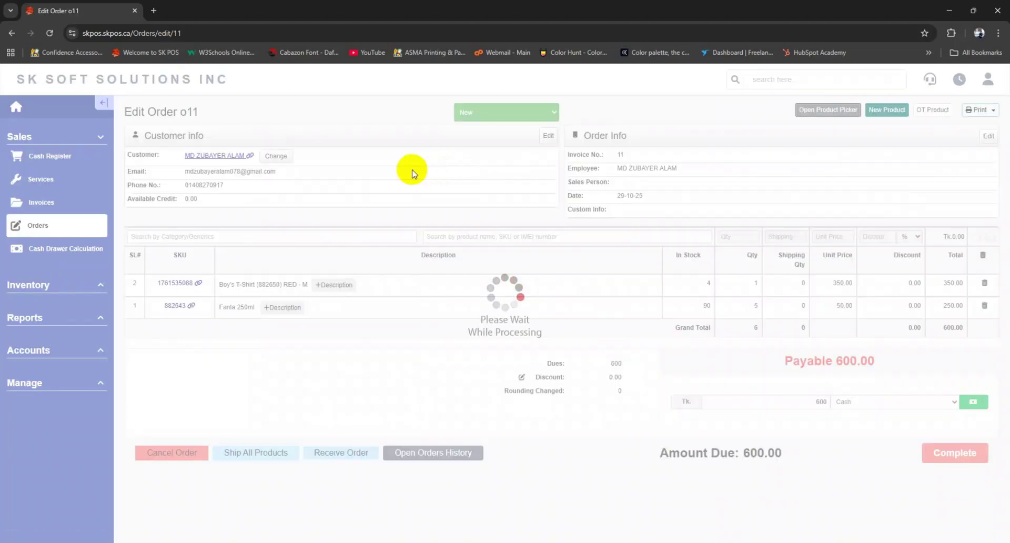
pyautogui.click(250, 455)
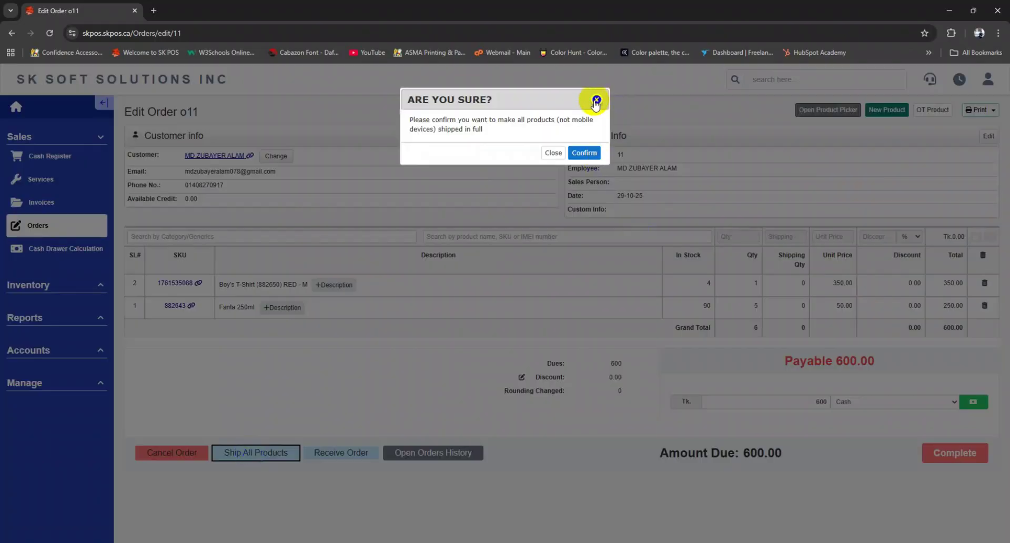
pyautogui.click(583, 153)
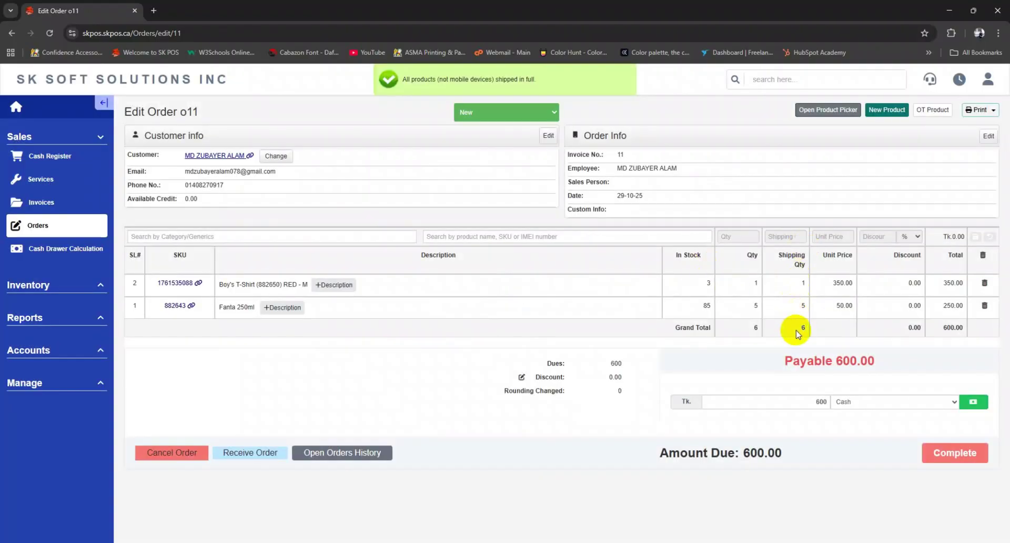
# Step: Record a 600 cash payment and complete the order with No Receipt
pyautogui.click(973, 402)
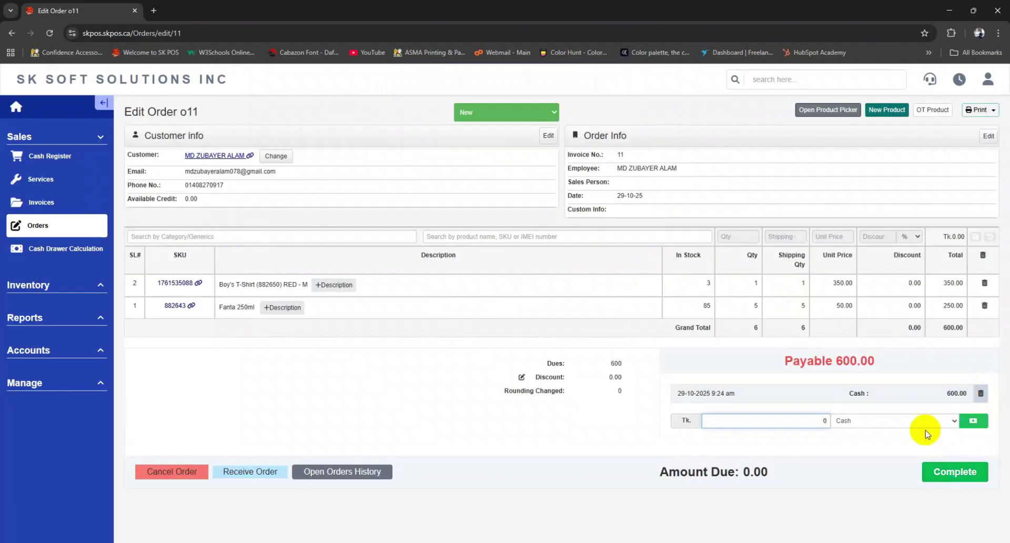
pyautogui.click(920, 425)
pyautogui.click(920, 425)
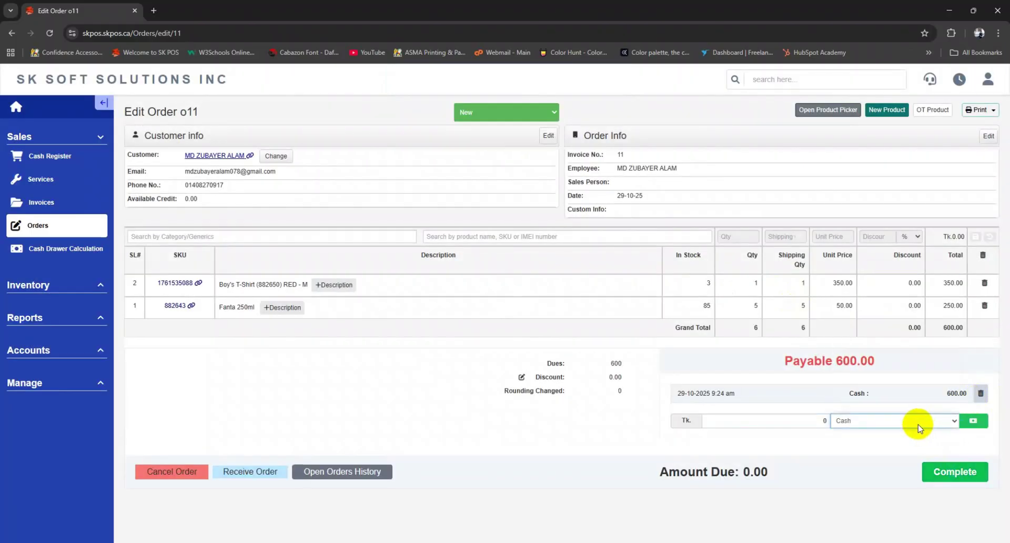
pyautogui.click(955, 467)
pyautogui.click(593, 202)
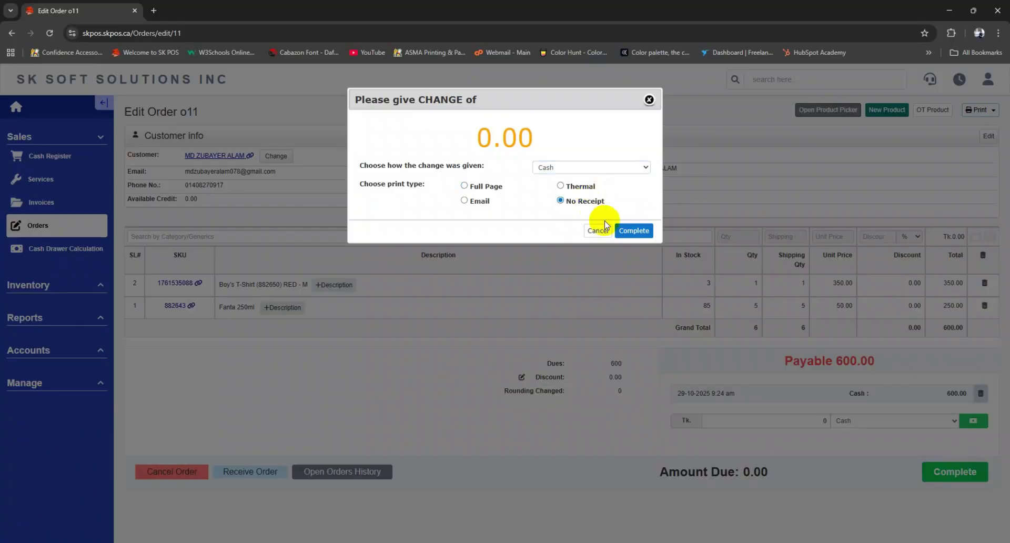
pyautogui.click(626, 230)
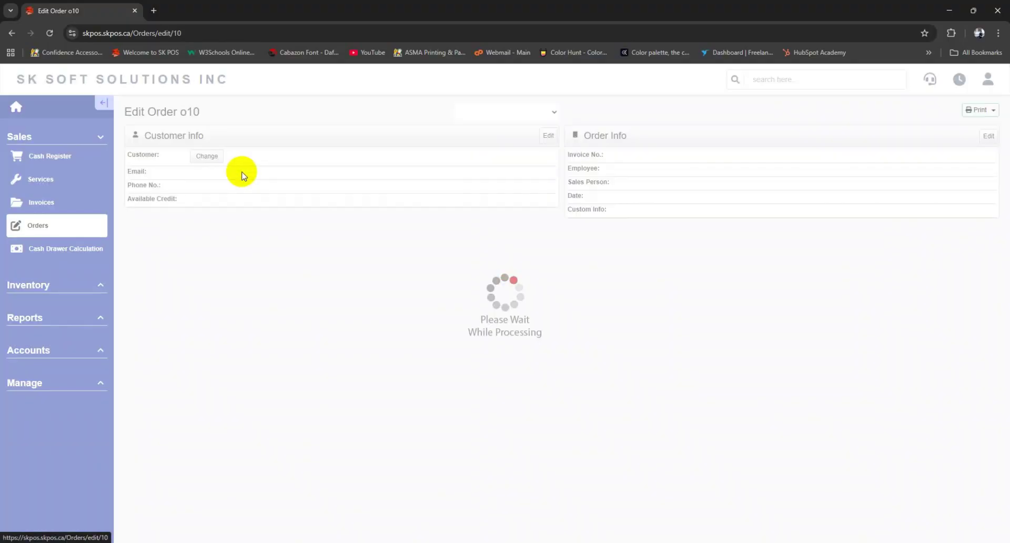
# Step: Ship all products of the remaining open Fanta 250ml order and complete it with a 500 cash payment and No Receipt
pyautogui.click(247, 435)
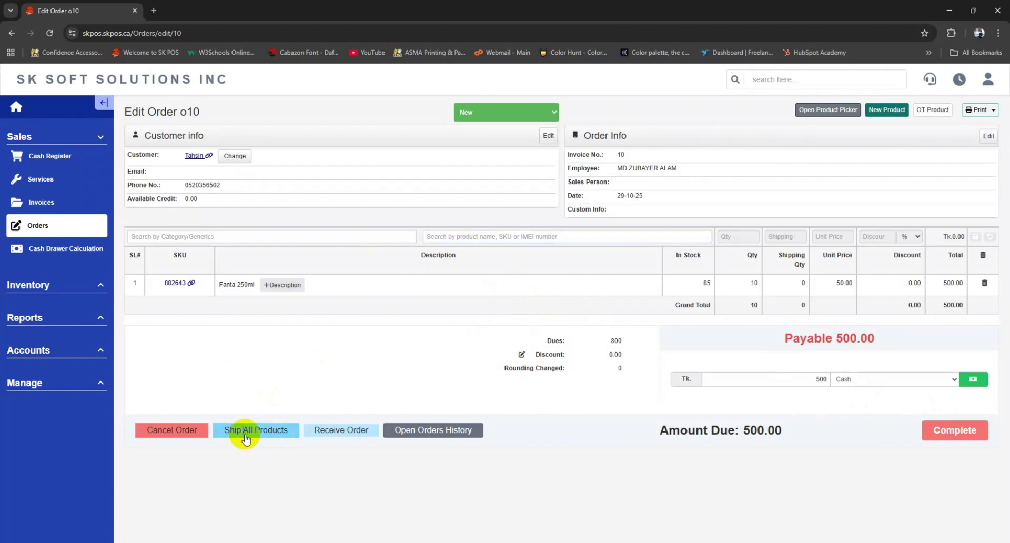
pyautogui.click(584, 153)
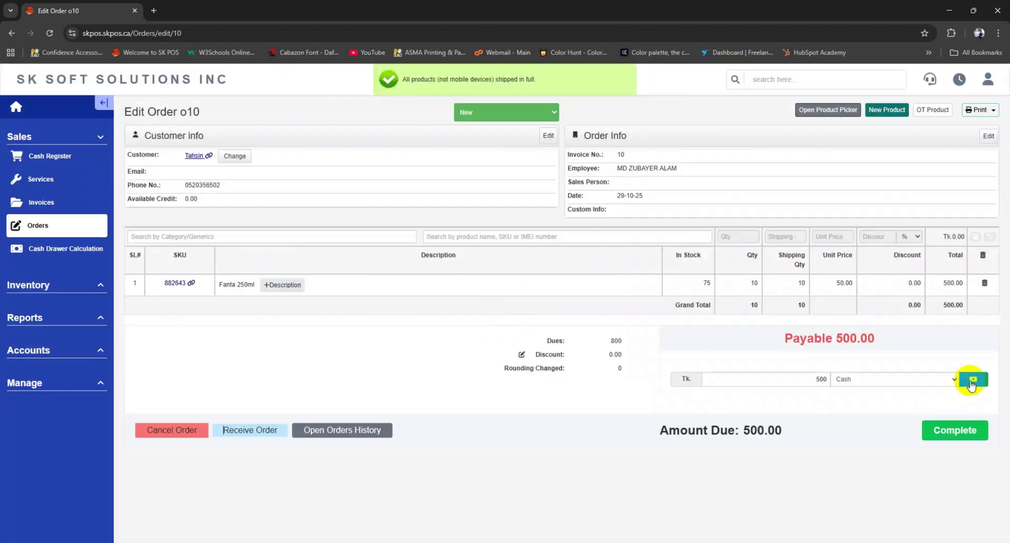
pyautogui.click(974, 379)
pyautogui.click(963, 447)
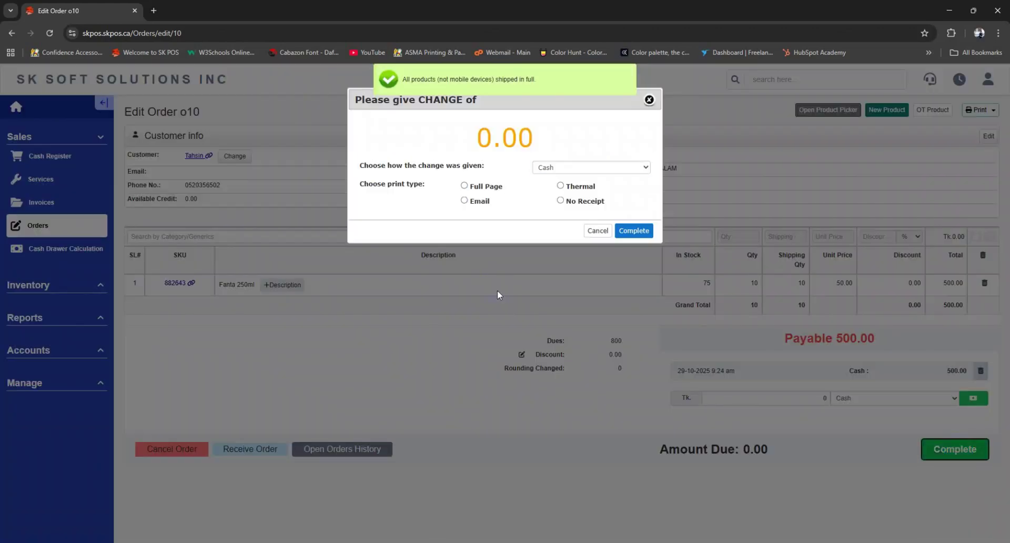
pyautogui.click(561, 200)
pyautogui.click(622, 233)
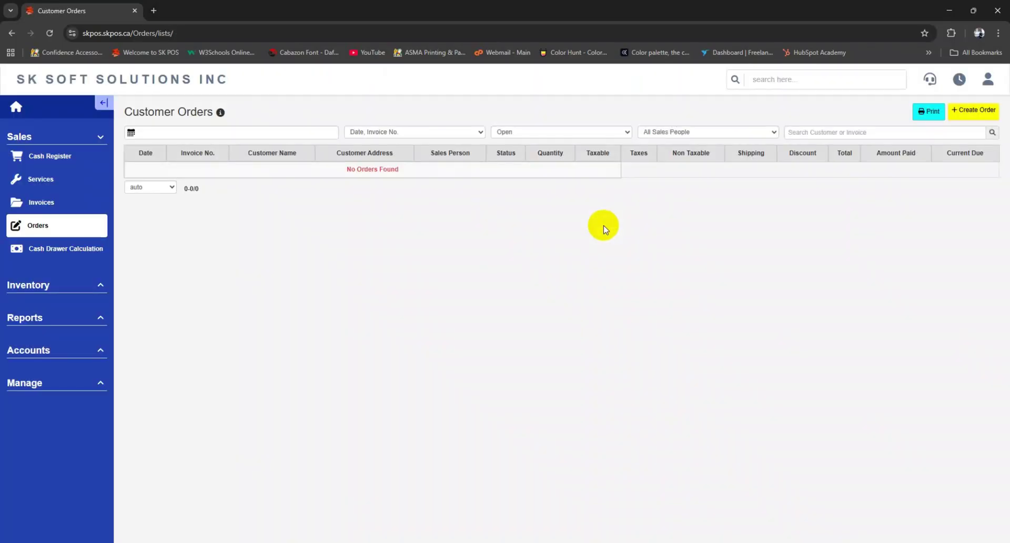
pyautogui.click(535, 134)
pyautogui.click(535, 135)
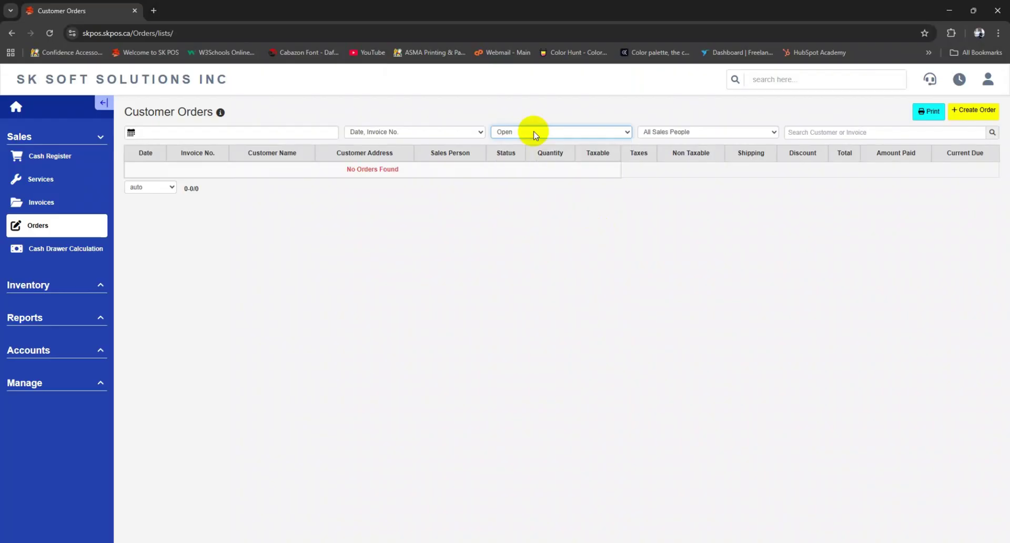
# Step: Open the sales invoices and filter them by the date range 29-10-2025 - 29-10-2025
pyautogui.click(56, 205)
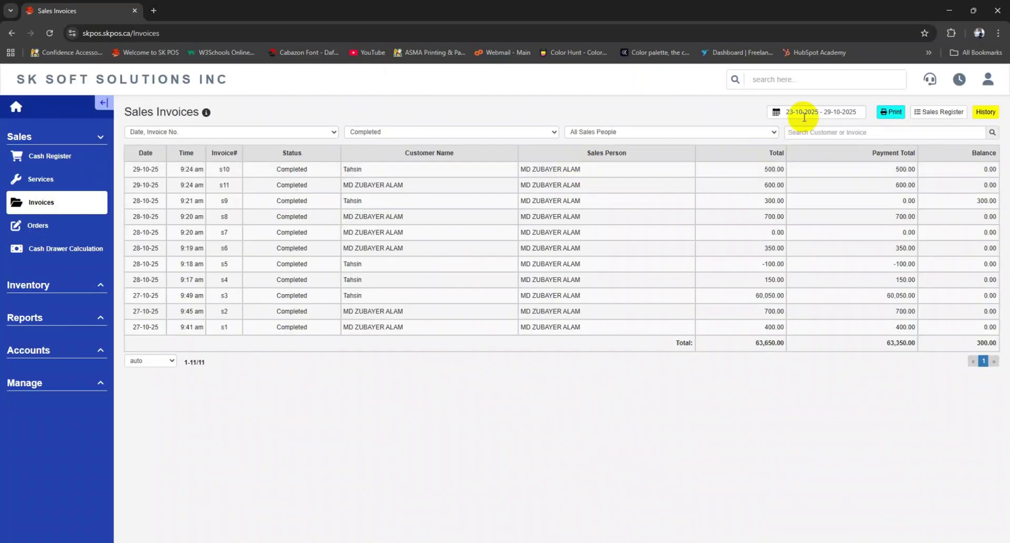
pyautogui.click(804, 117)
pyautogui.click(808, 128)
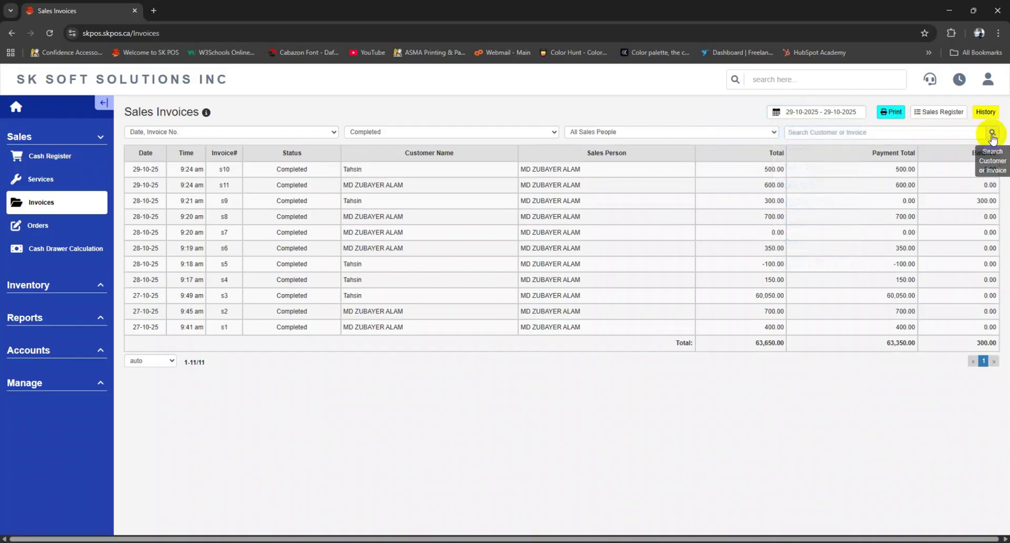
pyautogui.click(992, 135)
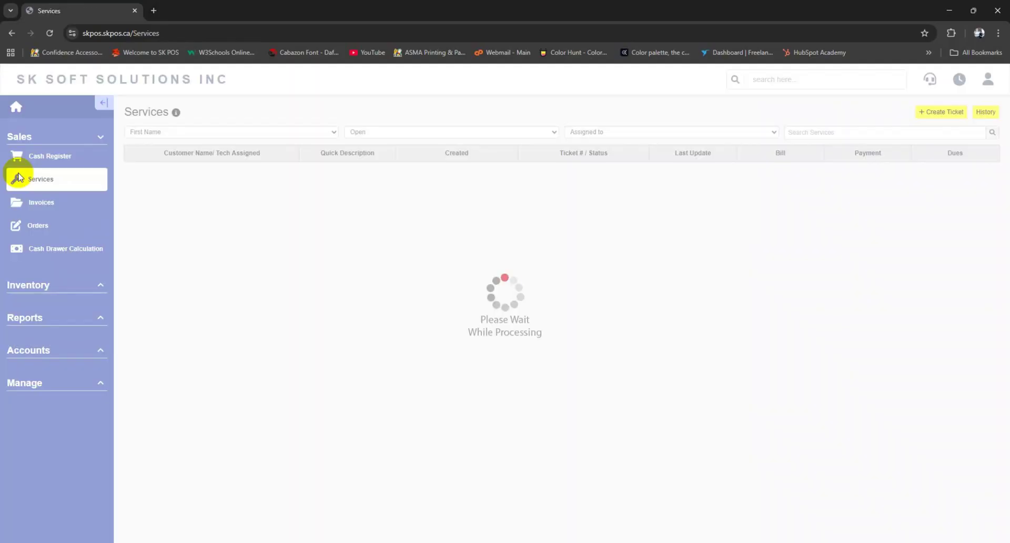
# Step: Examine the sorting, status, assignee and search options of the Services list
pyautogui.click(219, 133)
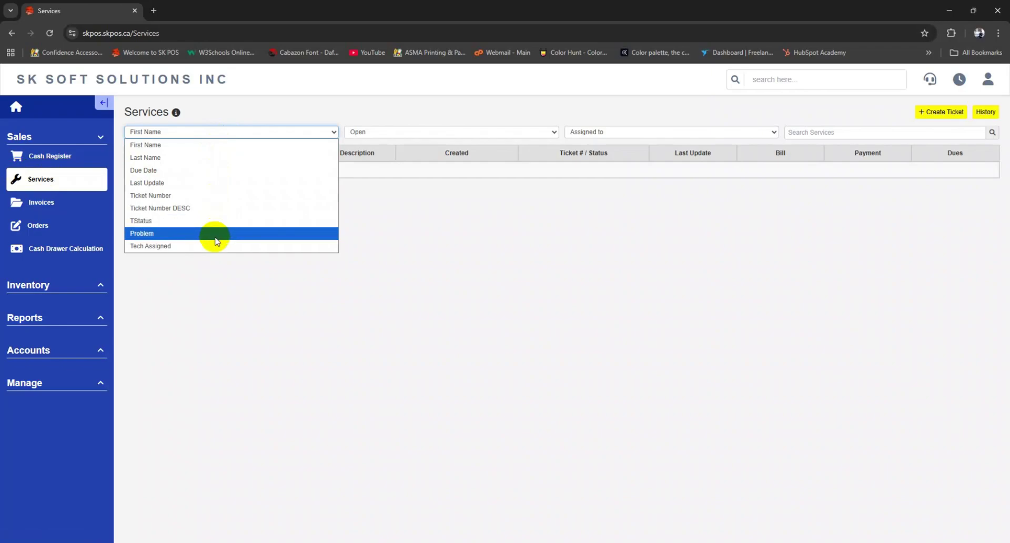
pyautogui.click(401, 133)
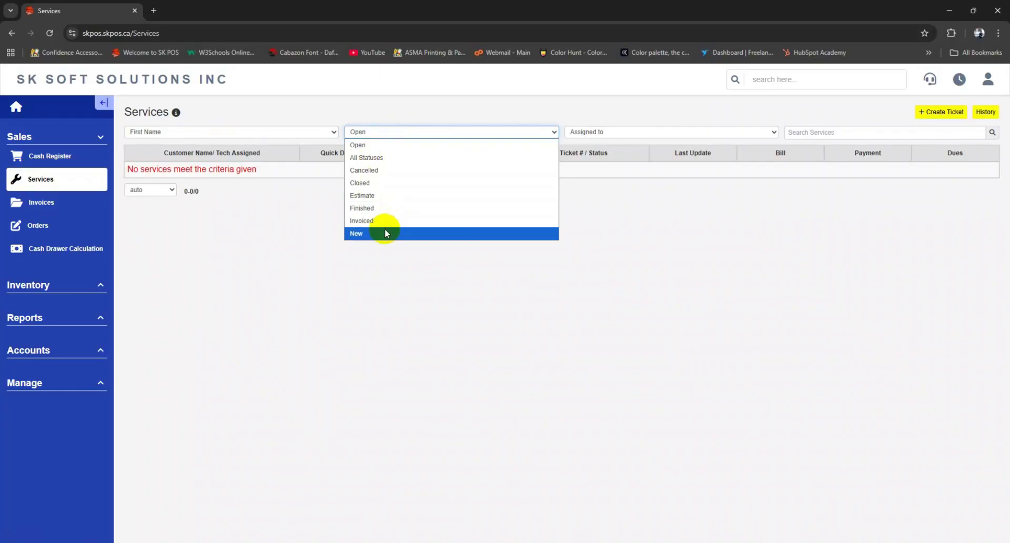
pyautogui.click(424, 134)
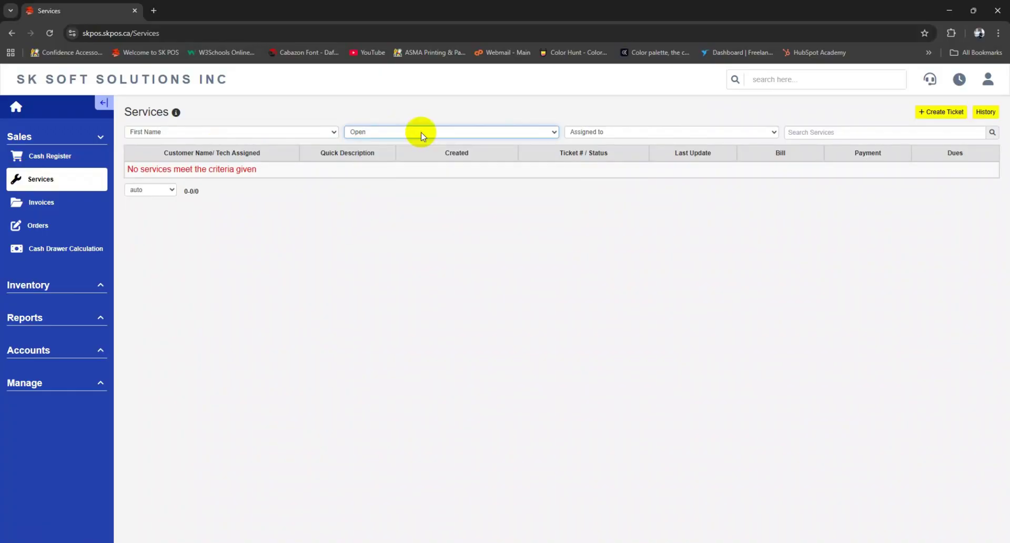
pyautogui.click(614, 134)
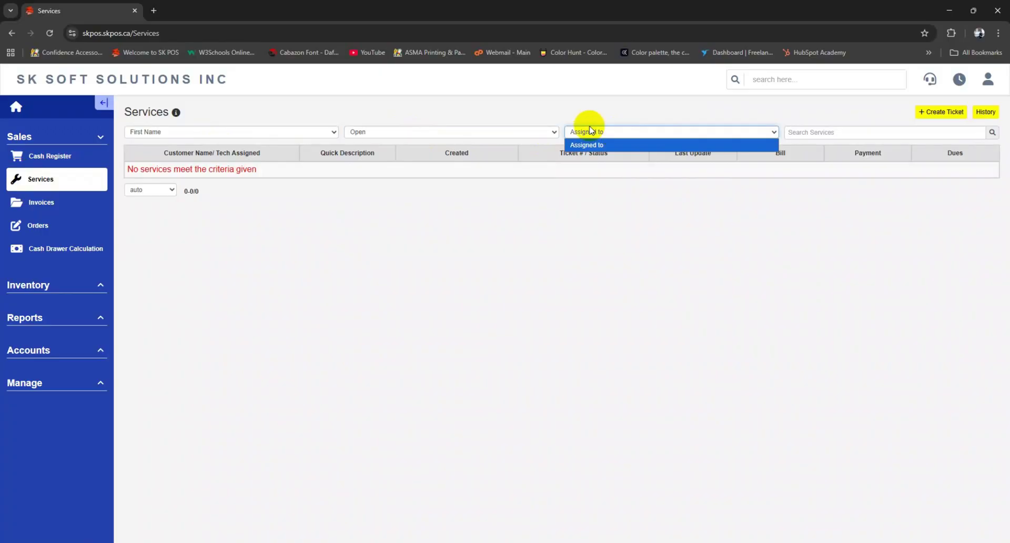
pyautogui.click(600, 132)
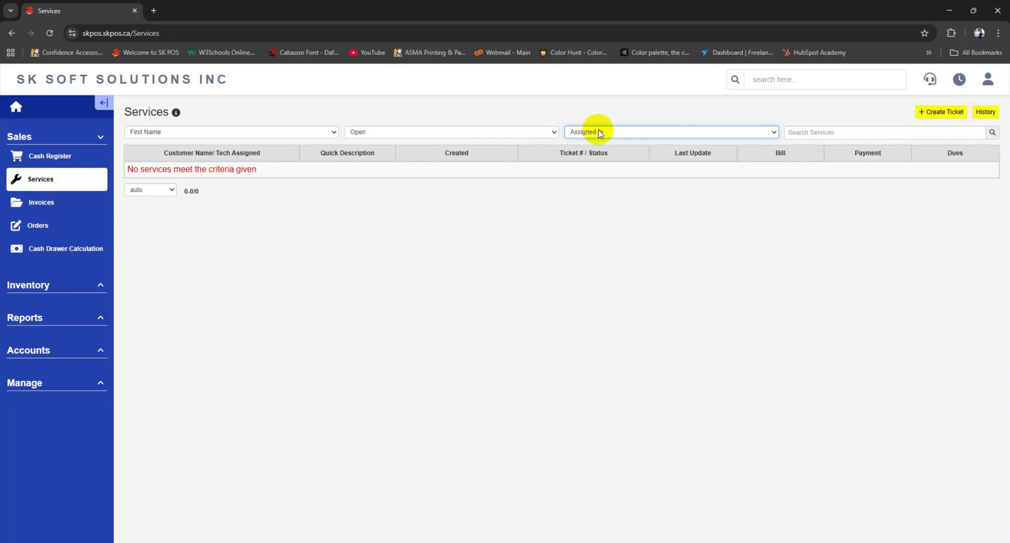
pyautogui.click(832, 131)
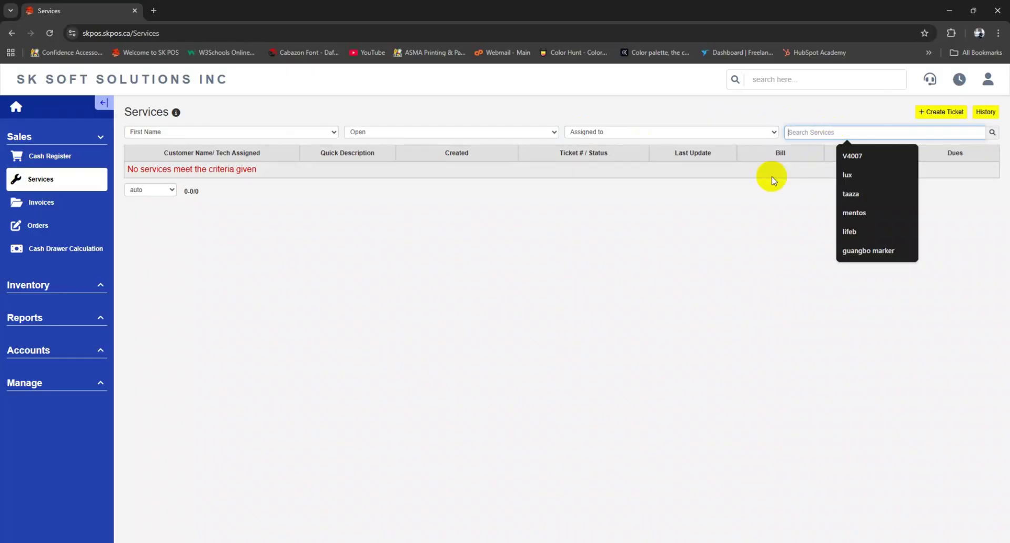
# Step: Start a new service ticket and enter a new salesman's name and contact number
pyautogui.click(954, 112)
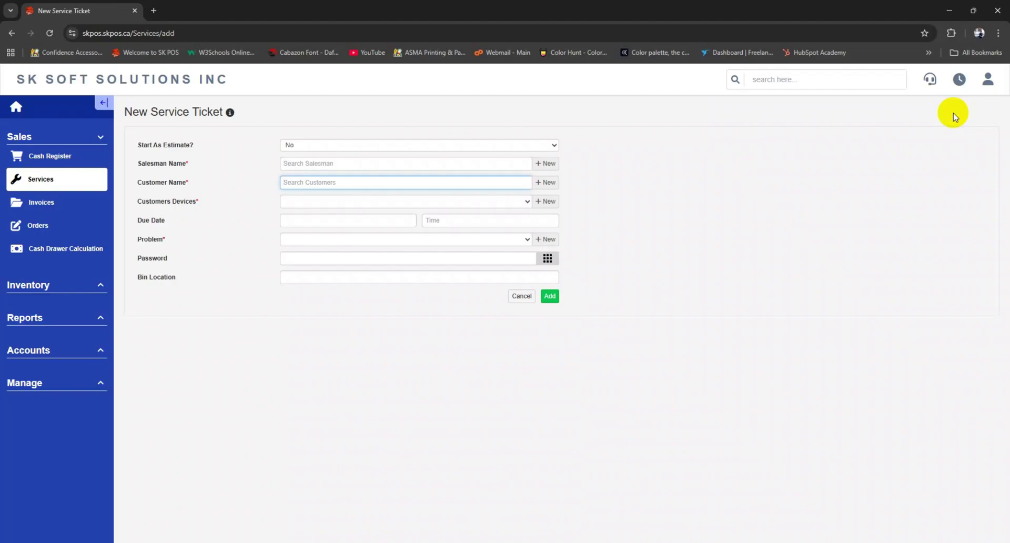
pyautogui.click(546, 163)
pyautogui.click(389, 139)
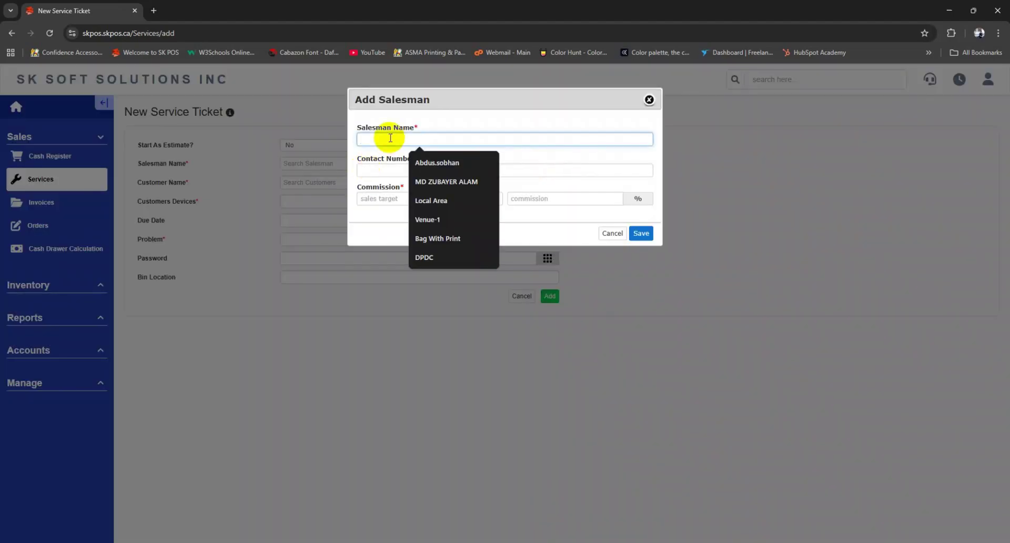
pyautogui.write('Rizvi')
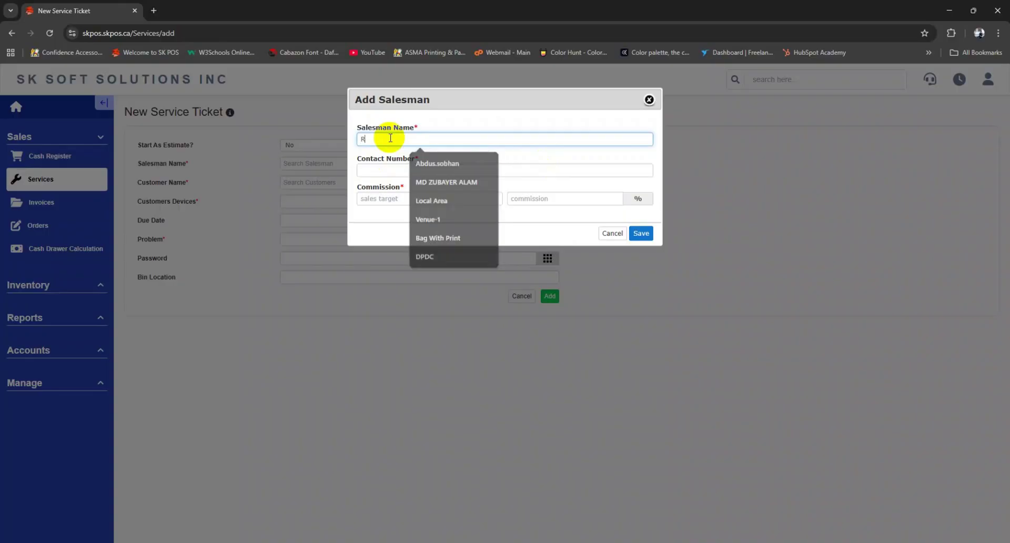
pyautogui.click(400, 170)
pyautogui.click(442, 232)
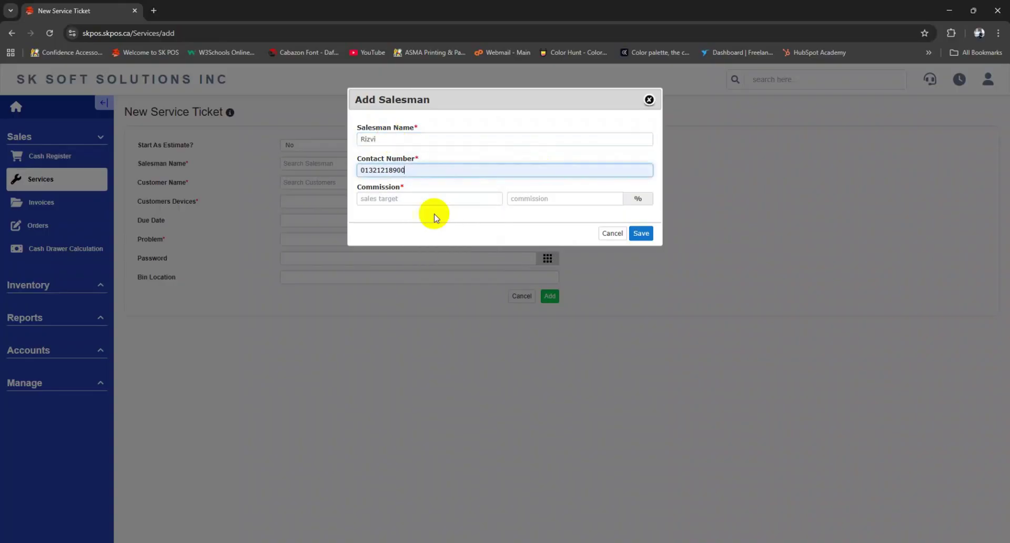
# Step: Set the new salesman's sales target to 100 and commission to 5%, and save the salesman
pyautogui.click(405, 198)
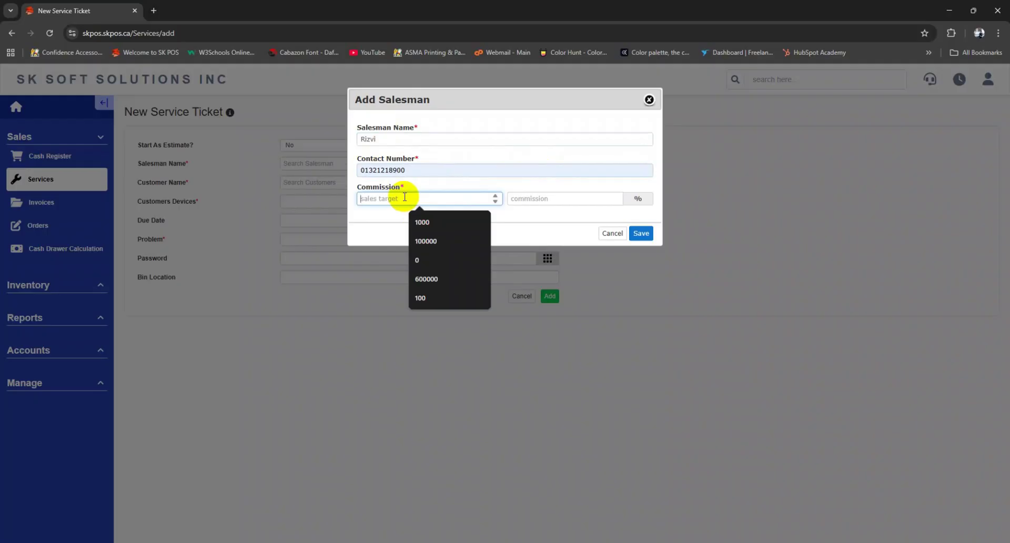
pyautogui.click(443, 298)
pyautogui.click(536, 200)
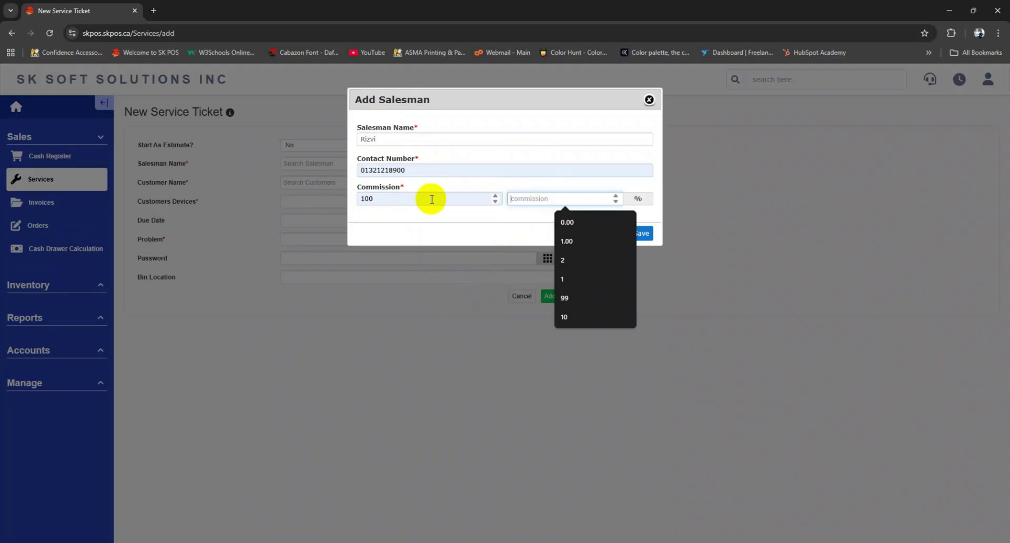
pyautogui.write('5')
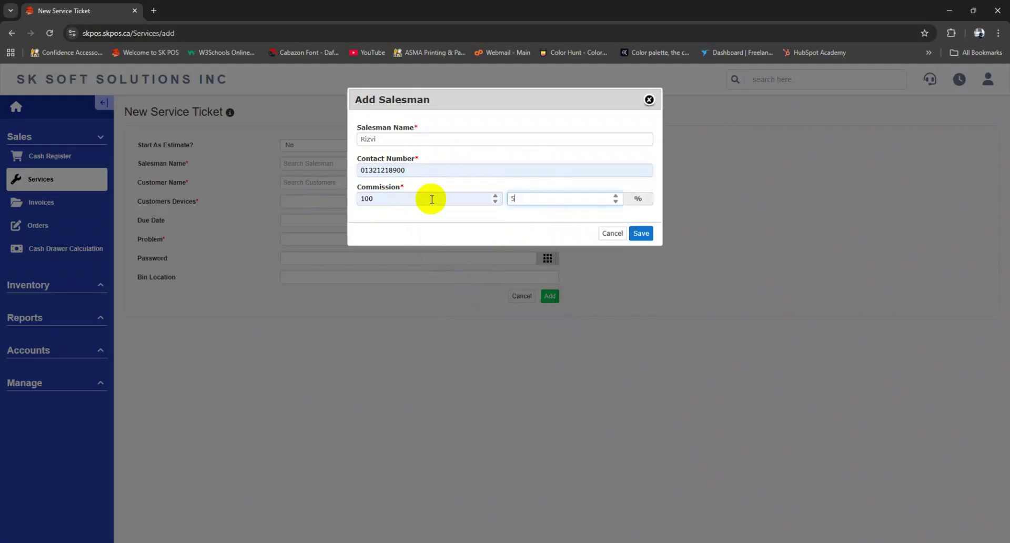
pyautogui.click(643, 234)
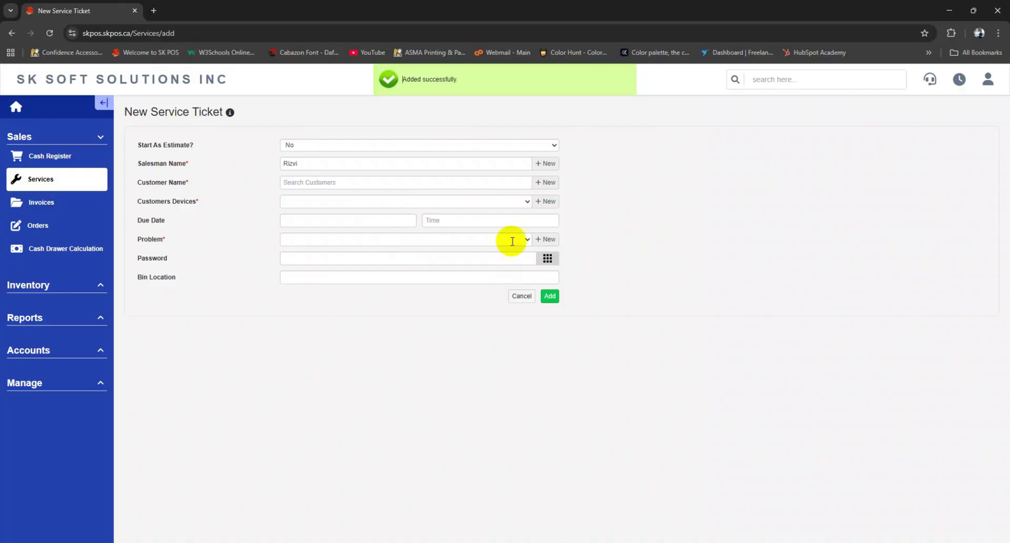
# Step: Find the existing customer by name and assign them to the new service ticket
pyautogui.click(288, 182)
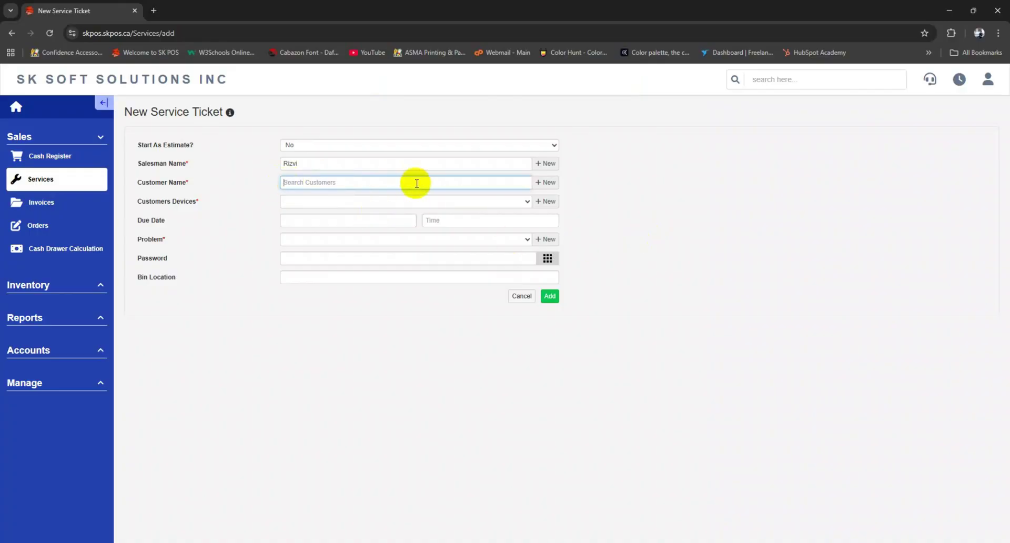
pyautogui.write('tah')
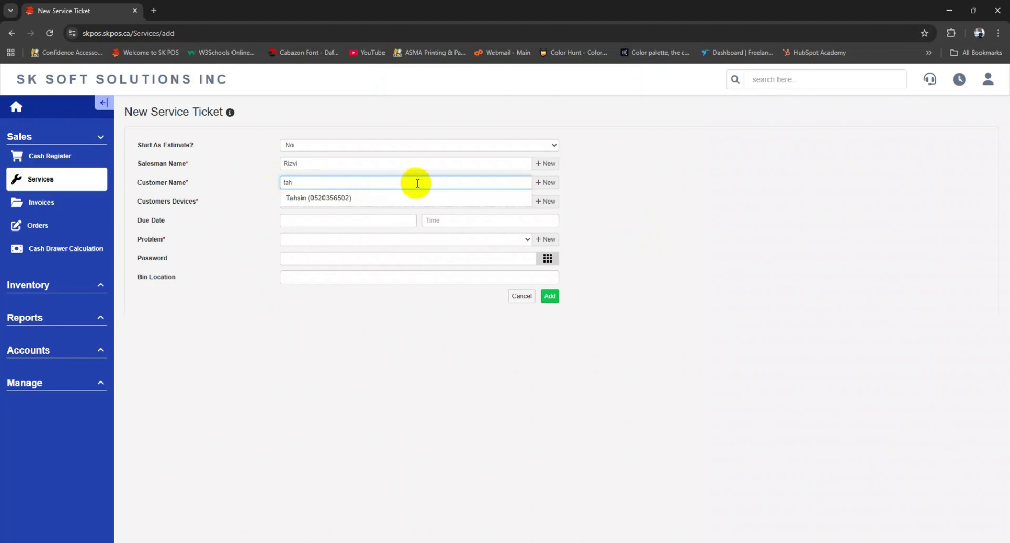
pyautogui.click(367, 204)
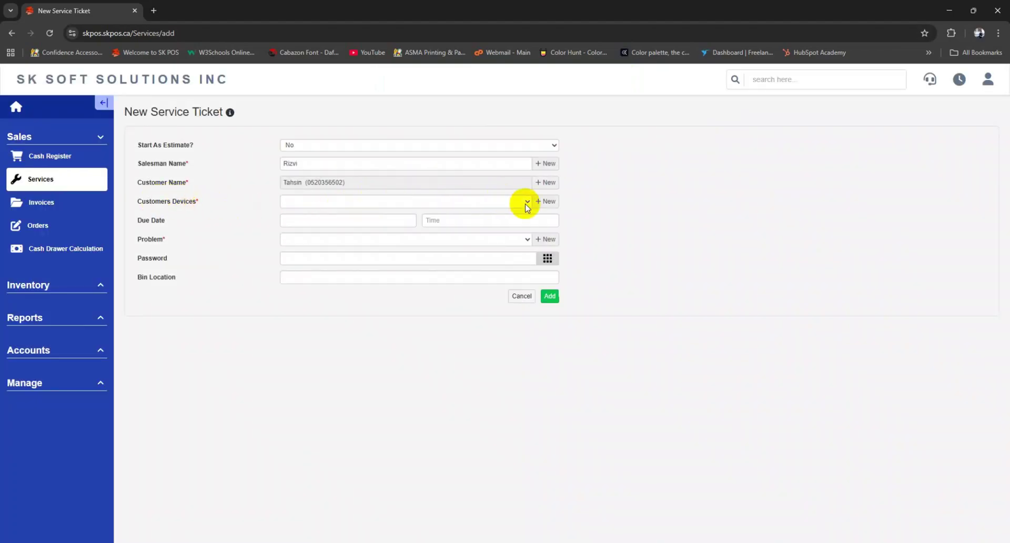
# Step: Start a new customer device with IMEI/serial number 121212 and enter Apple as a new brand
pyautogui.click(497, 201)
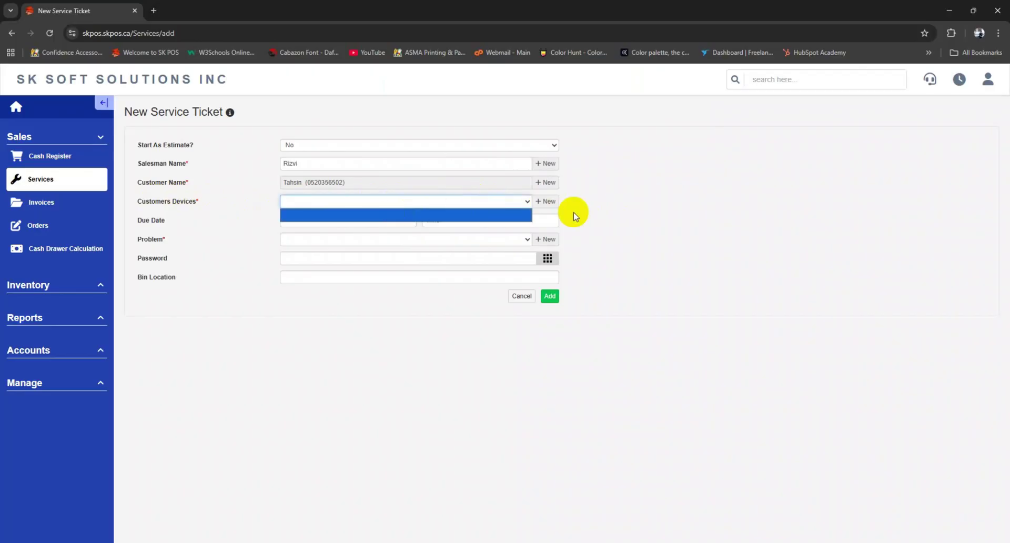
pyautogui.click(546, 201)
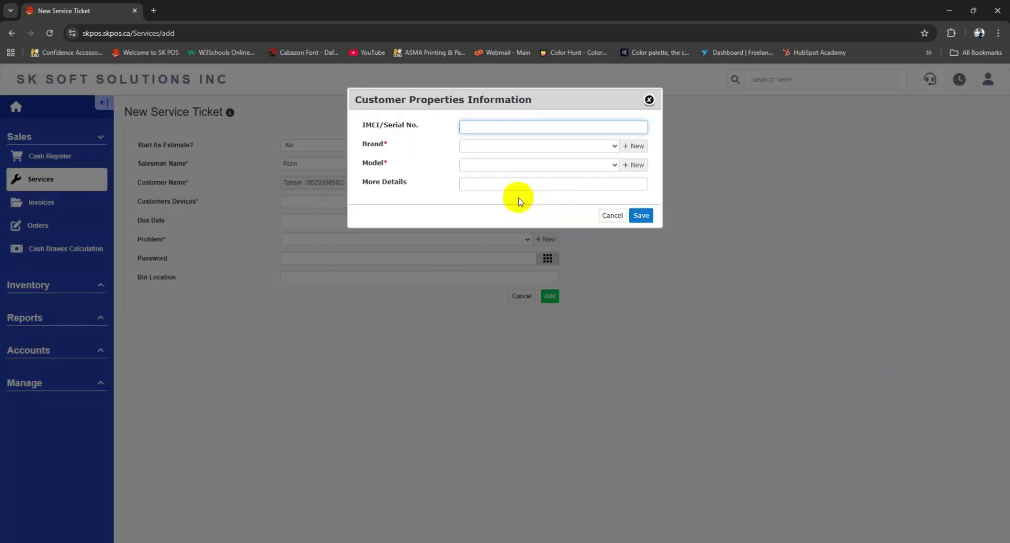
pyautogui.click(489, 146)
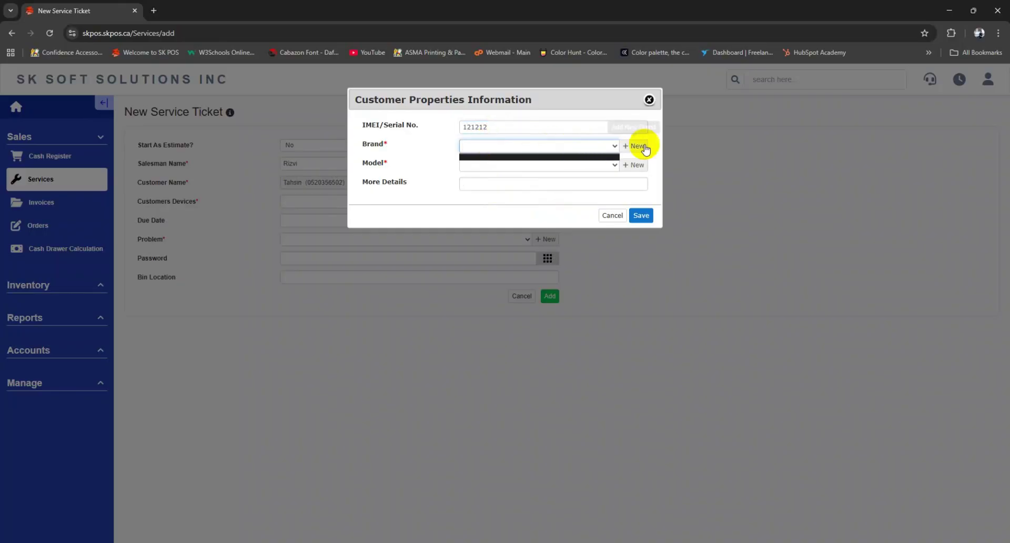
pyautogui.click(638, 146)
pyautogui.click(488, 145)
pyautogui.write('Ipg')
pyautogui.press('BackSpace')
pyautogui.press('BackSpace')
pyautogui.press('BackSpace')
pyautogui.write('Apple')
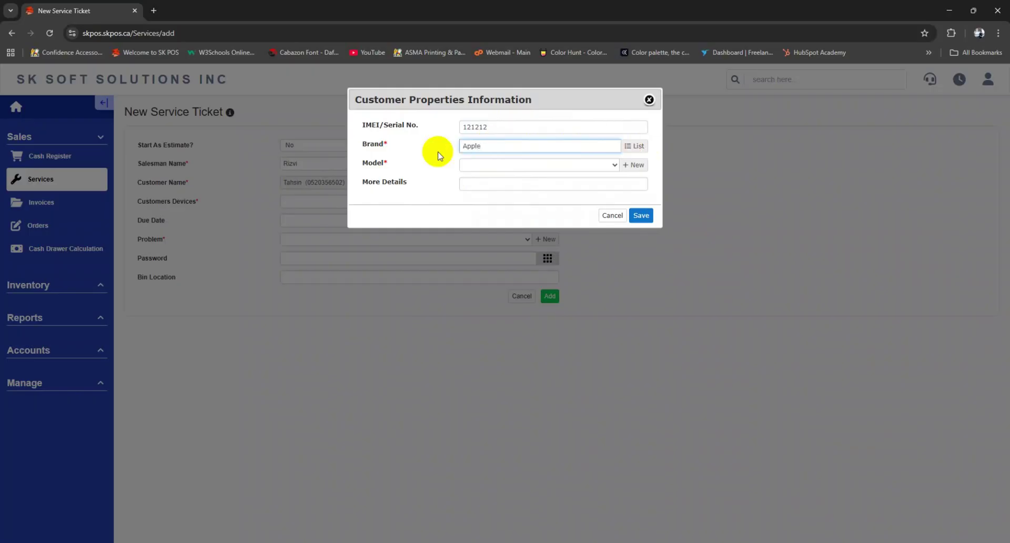
# Step: Enter "i phone 14" as the device's new model, fill in placeholder text under more details, and save the device
pyautogui.click(492, 164)
pyautogui.click(634, 165)
pyautogui.click(495, 165)
pyautogui.click(493, 166)
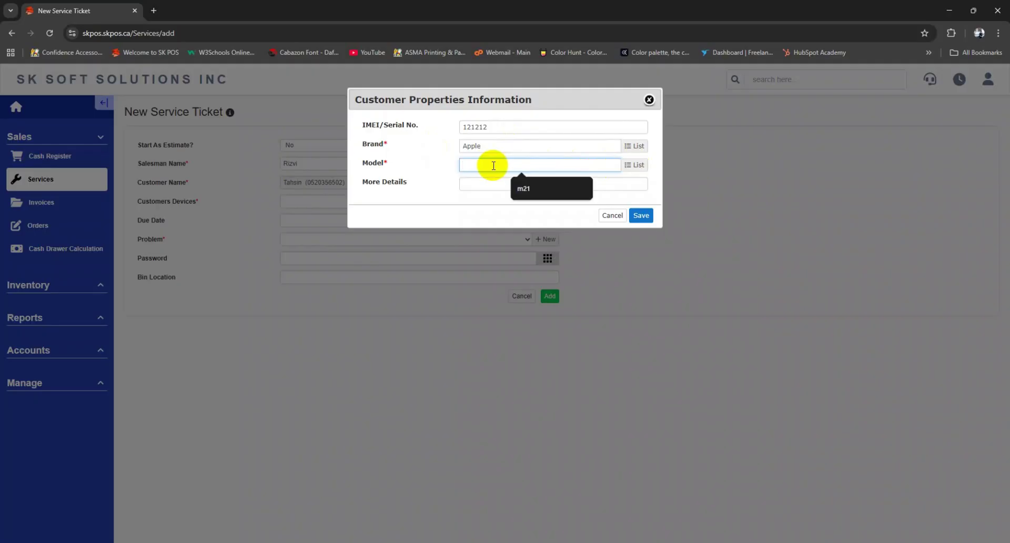
pyautogui.write('i phone 14')
pyautogui.click(468, 183)
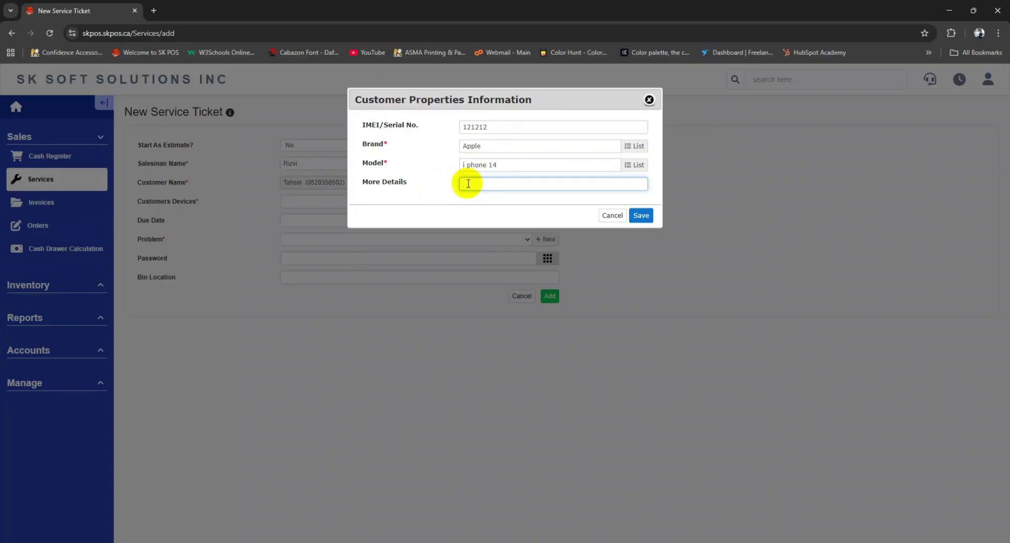
pyautogui.write('sdkjfjmldfmmfgkifjmknmmfjkdeklf.')
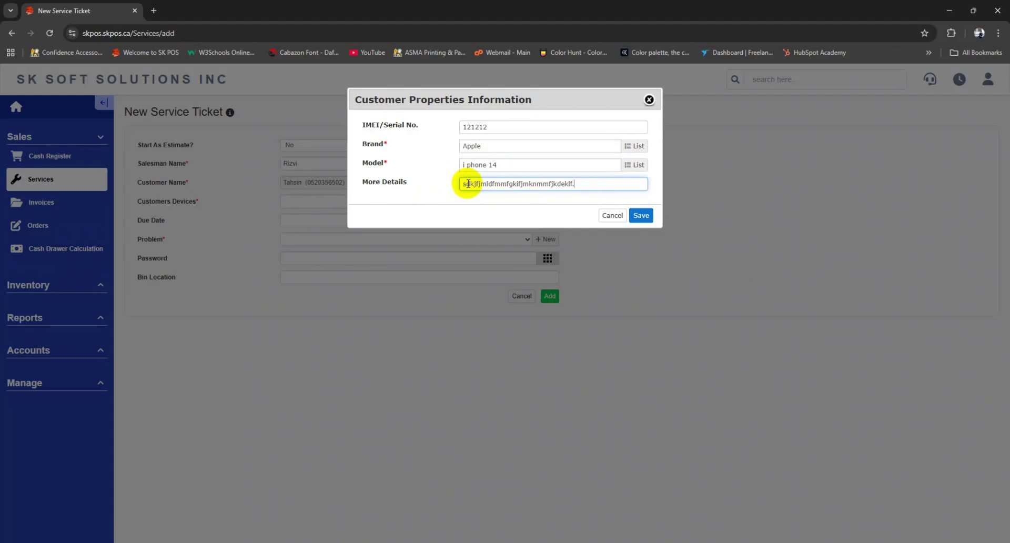
pyautogui.click(641, 215)
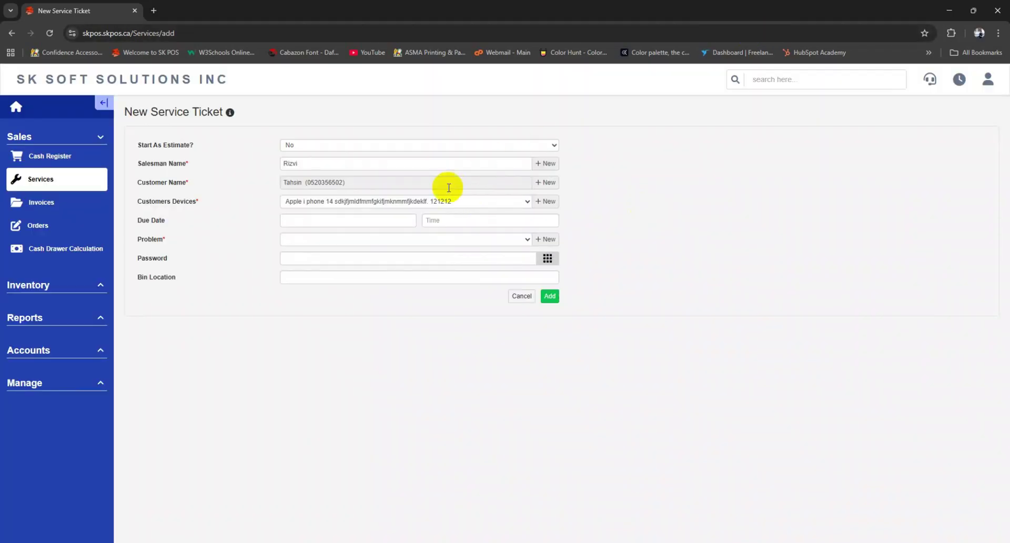
# Step: Set the ticket's due date to 31-10-2025 at 10.30 and enter Display as a new problem
pyautogui.click(299, 220)
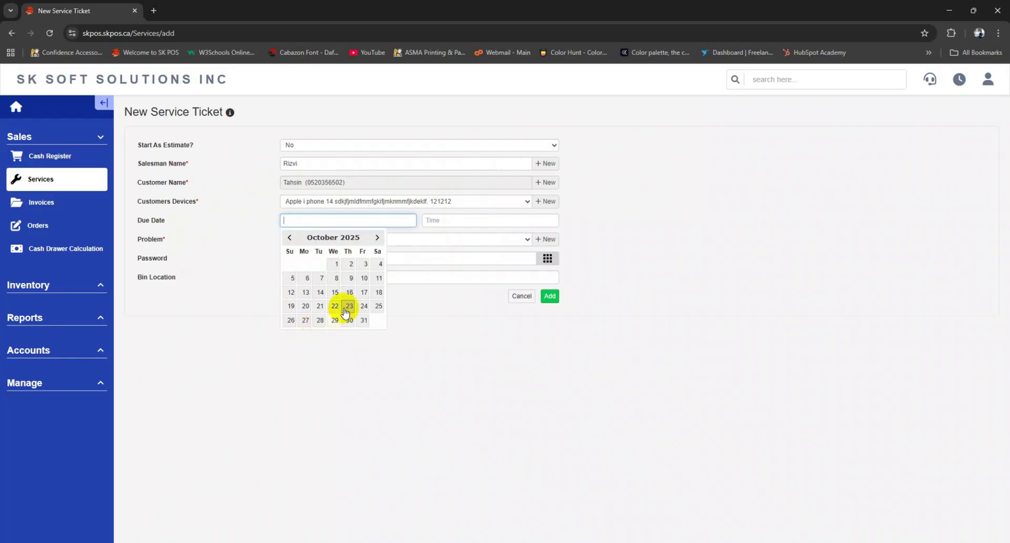
pyautogui.click(362, 319)
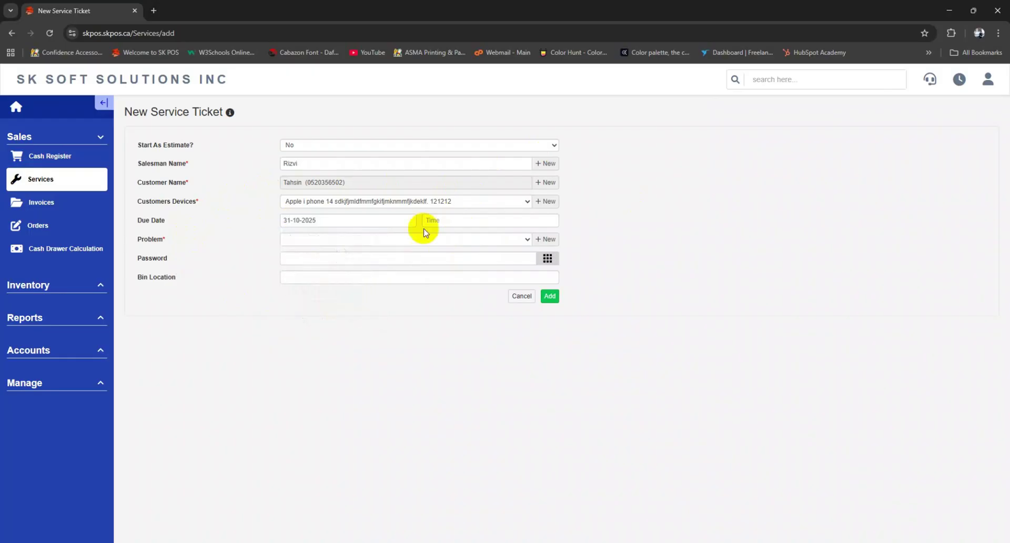
pyautogui.click(465, 227)
pyautogui.write('10.30')
pyautogui.click(298, 238)
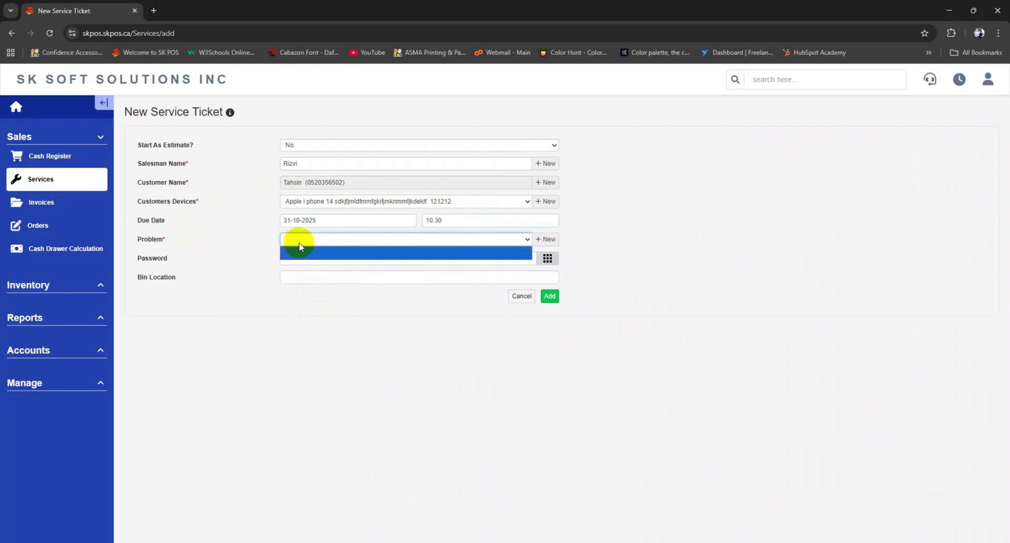
pyautogui.click(547, 240)
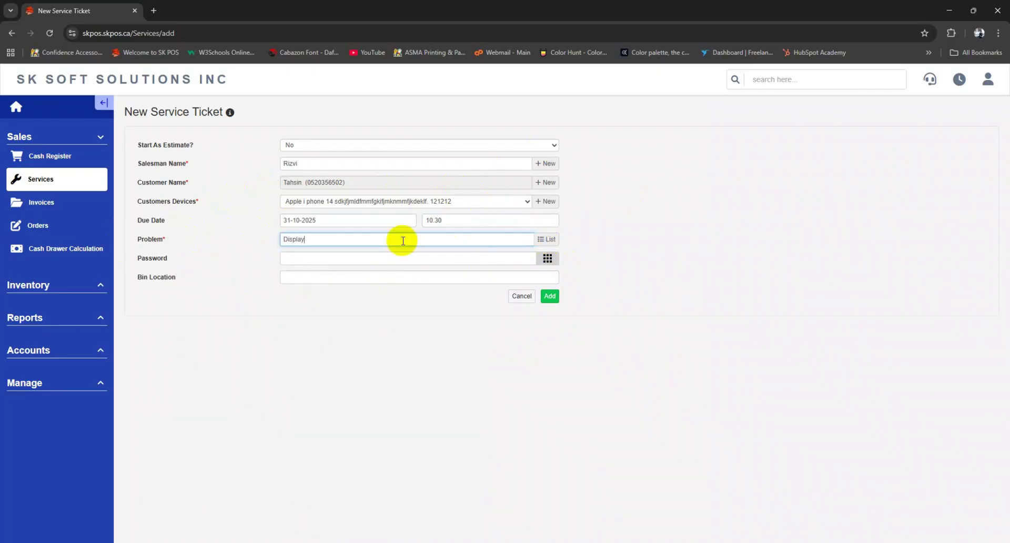
# Step: Enter the device password, replace it with an unlock pattern, and save the pattern
pyautogui.click(313, 259)
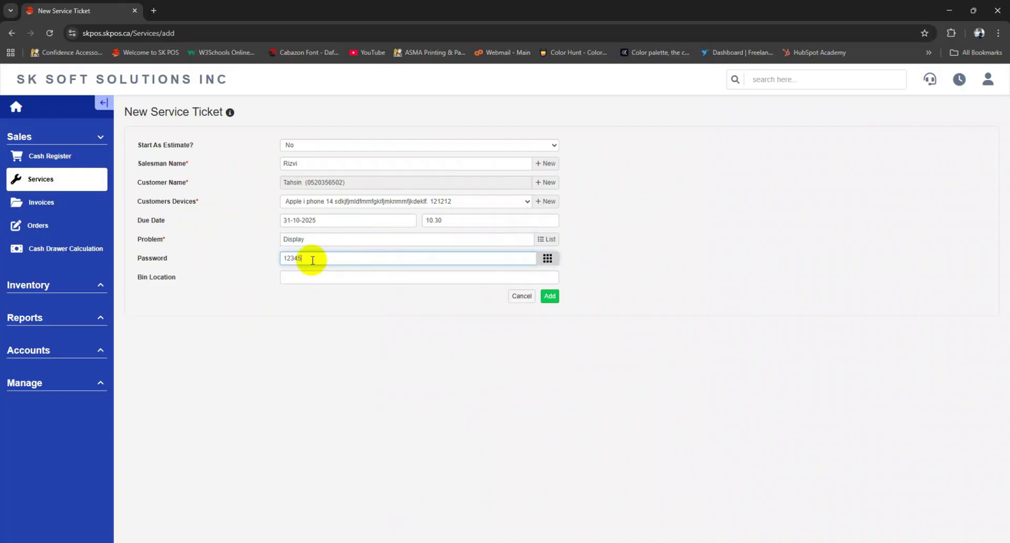
pyautogui.click(548, 258)
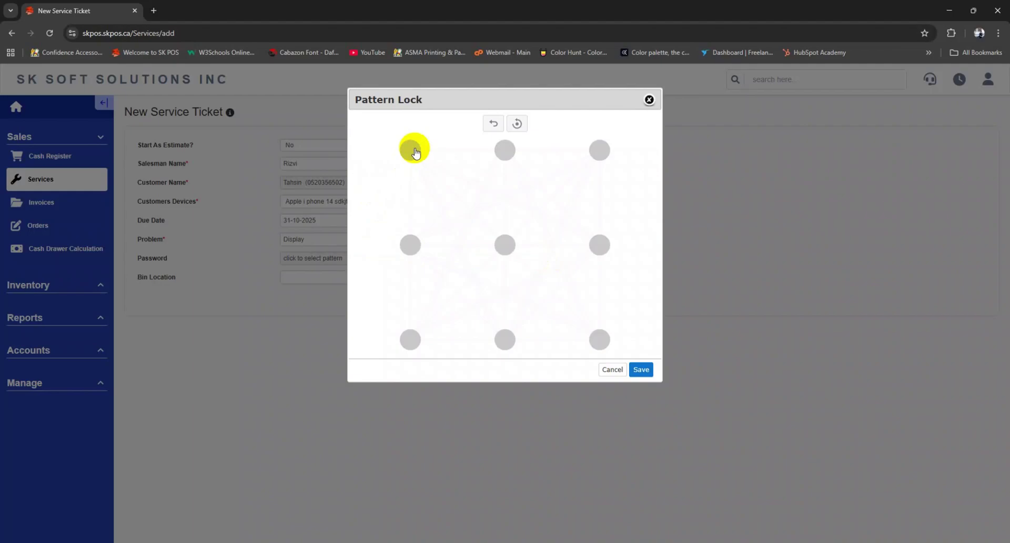
pyautogui.click(406, 322)
pyautogui.click(409, 149)
pyautogui.click(411, 244)
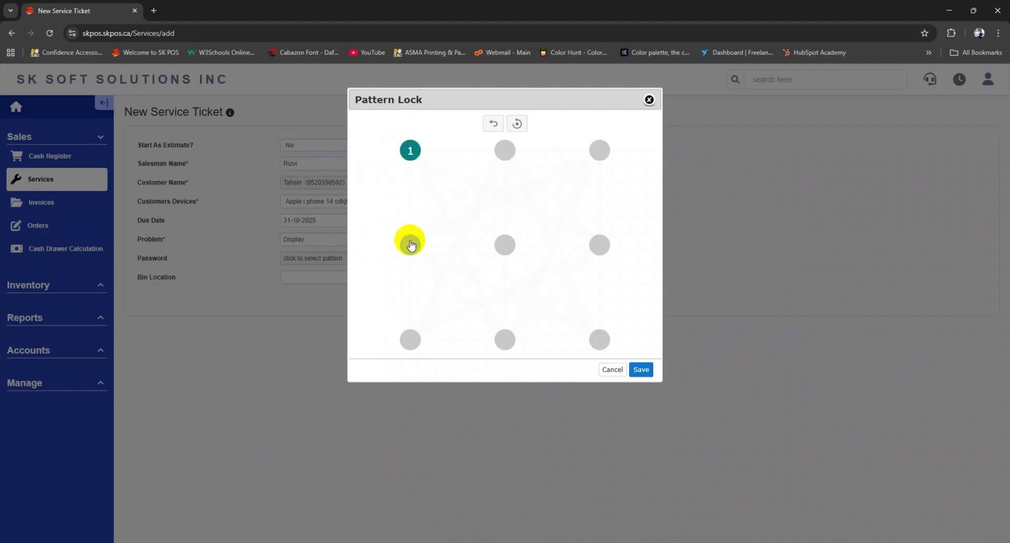
pyautogui.click(407, 339)
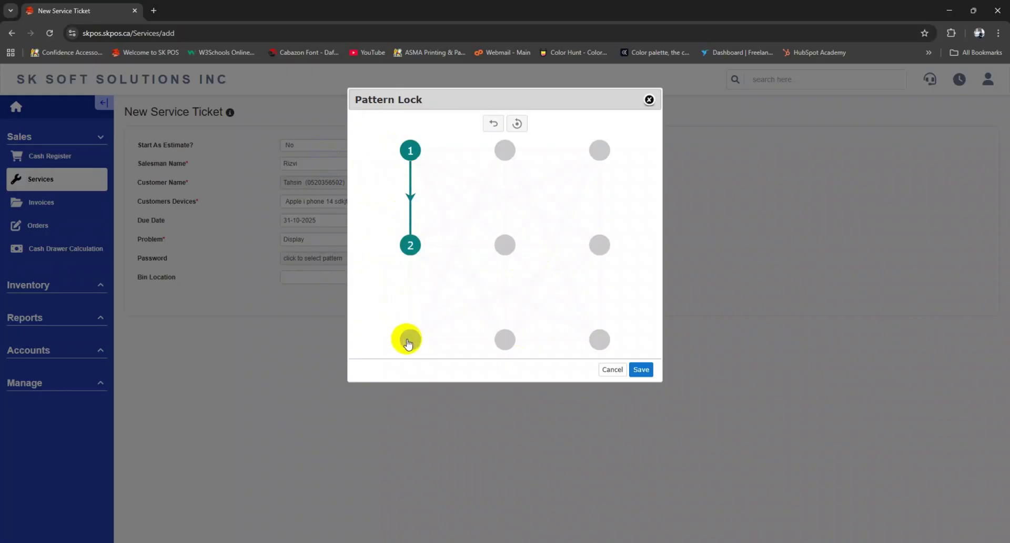
pyautogui.click(510, 342)
pyautogui.click(600, 340)
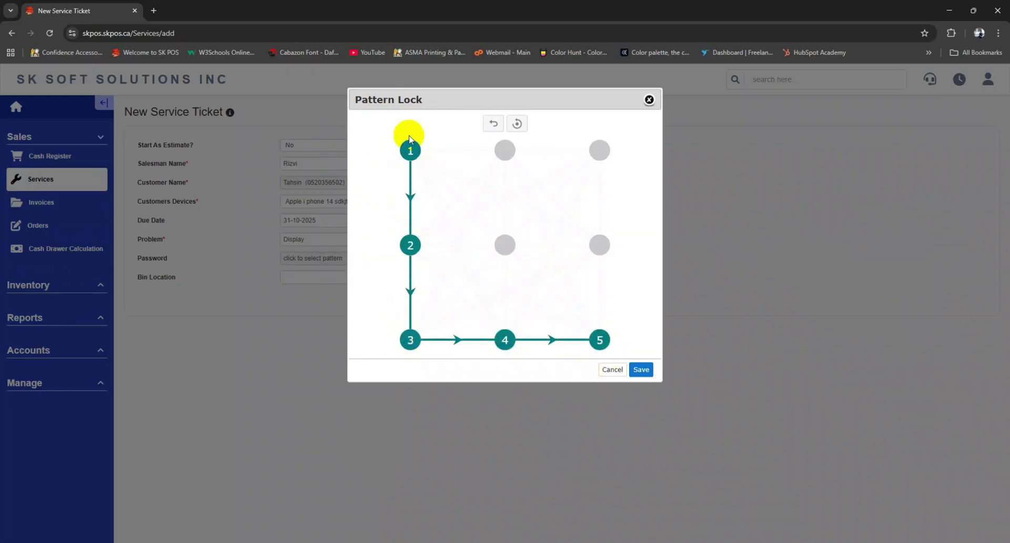
pyautogui.click(640, 371)
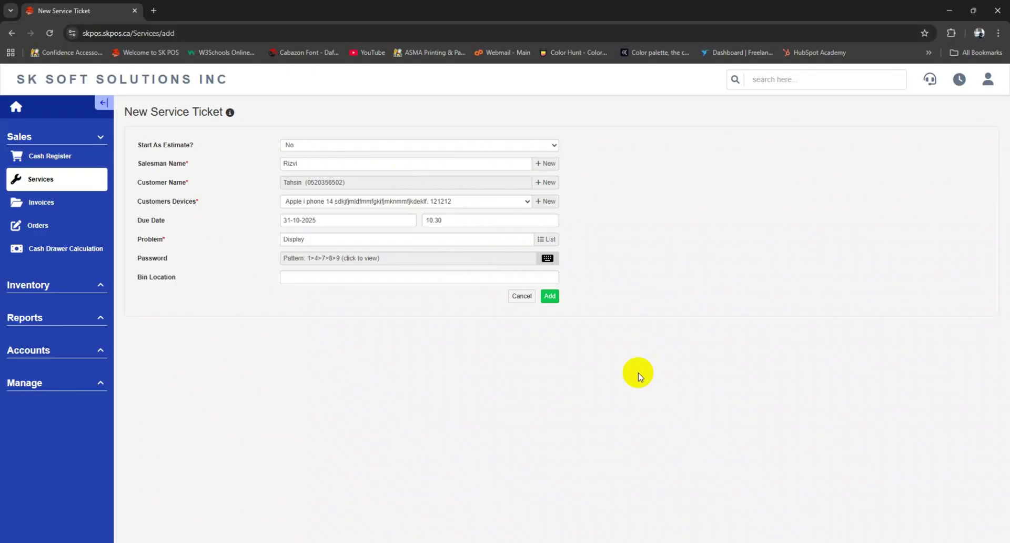
# Step: Add the service ticket and view its stored unlock pattern
pyautogui.click(549, 296)
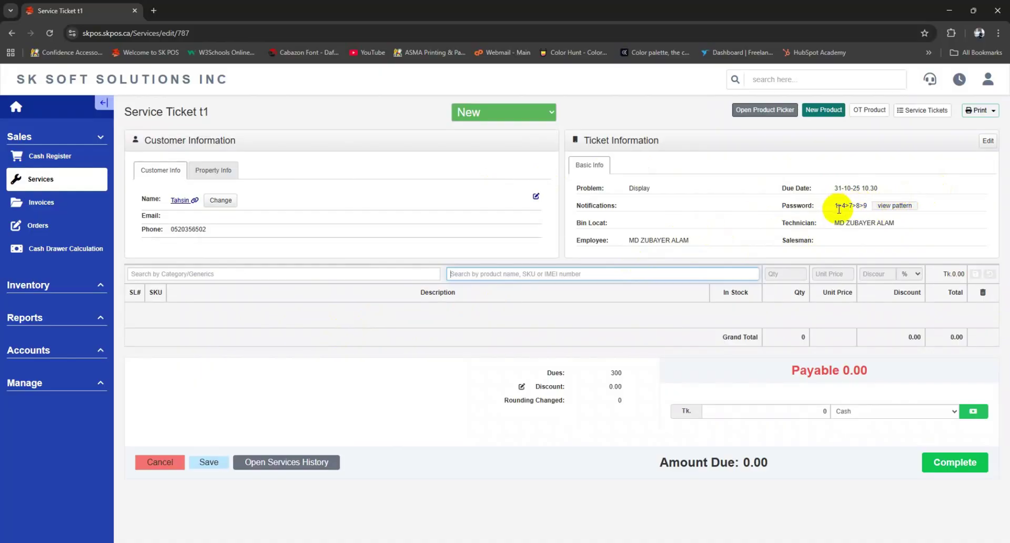
pyautogui.click(887, 205)
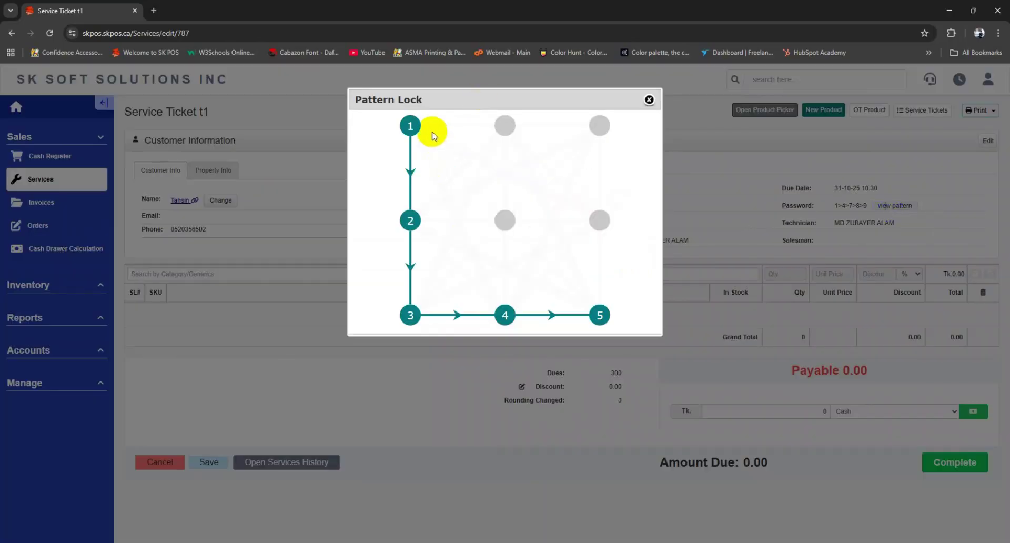
pyautogui.click(650, 100)
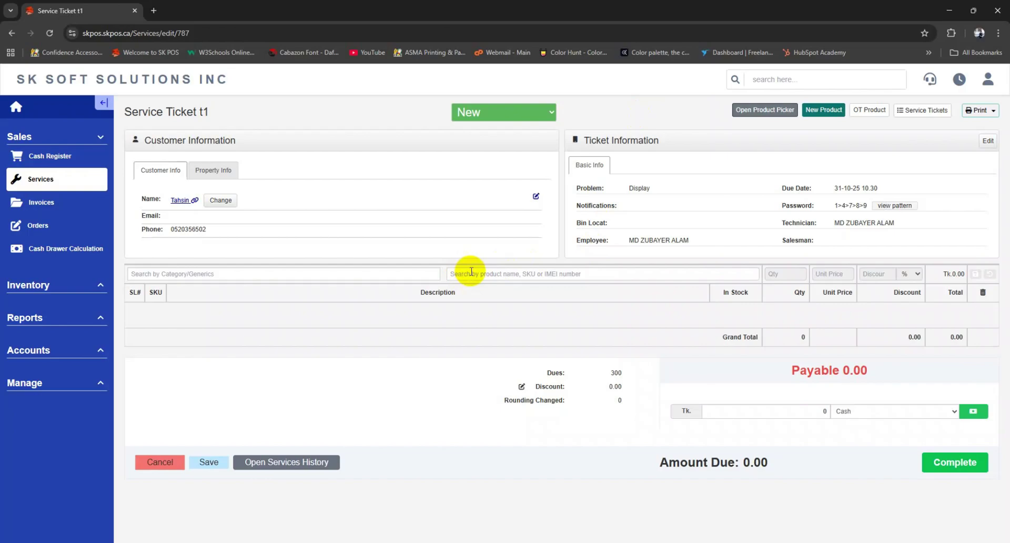
# Step: Start a new Standard product from the ticket with category Display and product name "I phone 14 Display"
pyautogui.click(828, 110)
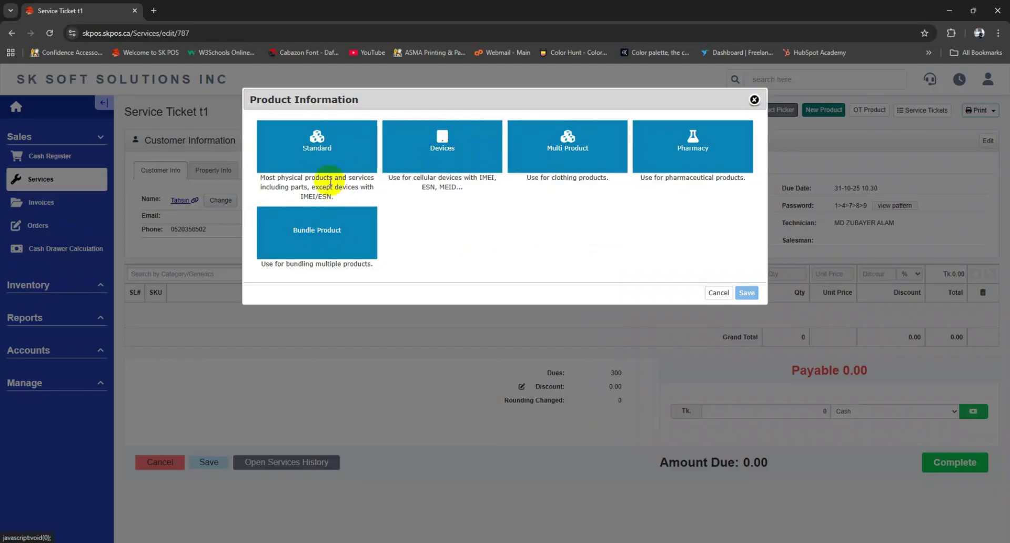
pyautogui.click(332, 150)
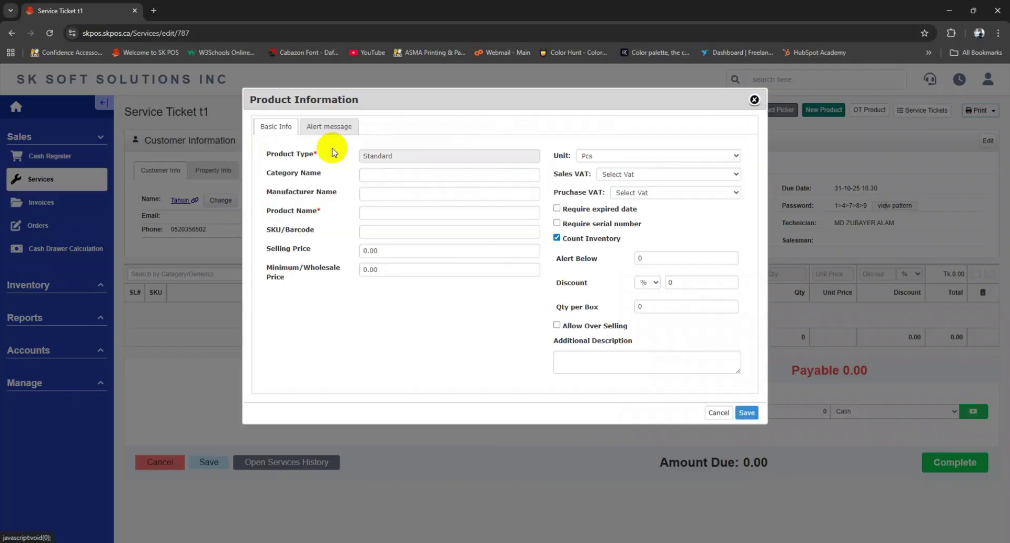
pyautogui.click(389, 176)
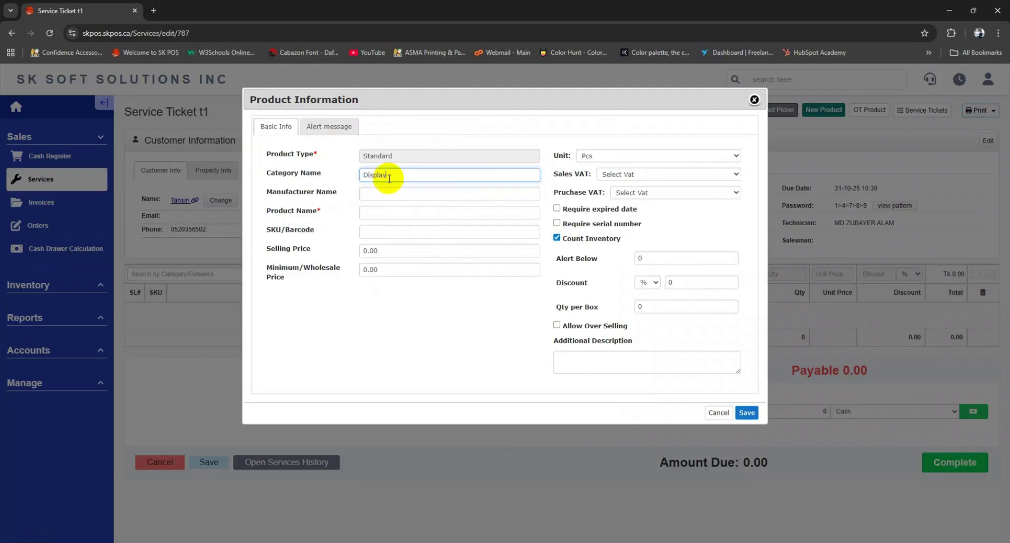
pyautogui.click(380, 213)
pyautogui.write('I phone ')
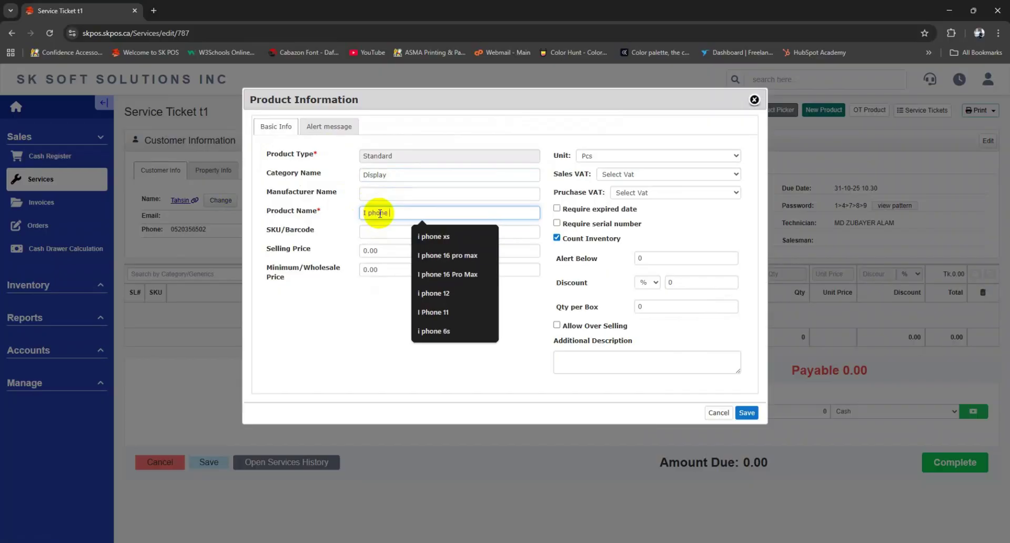
pyautogui.write('14 Display')
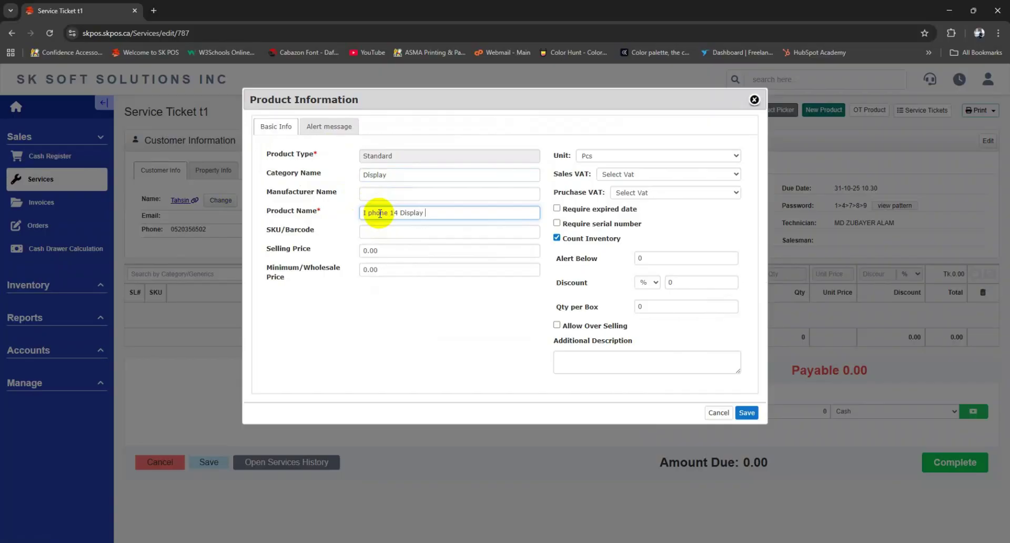
# Step: Set the new product's selling price to 8900, leaving the minimum/wholesale price at 0.00
pyautogui.click(376, 269)
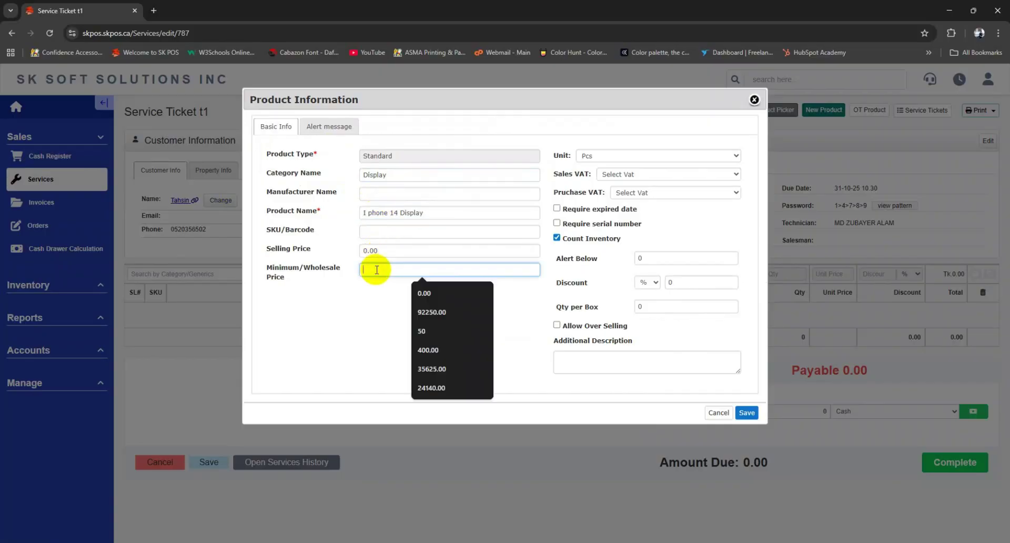
pyautogui.write('8900')
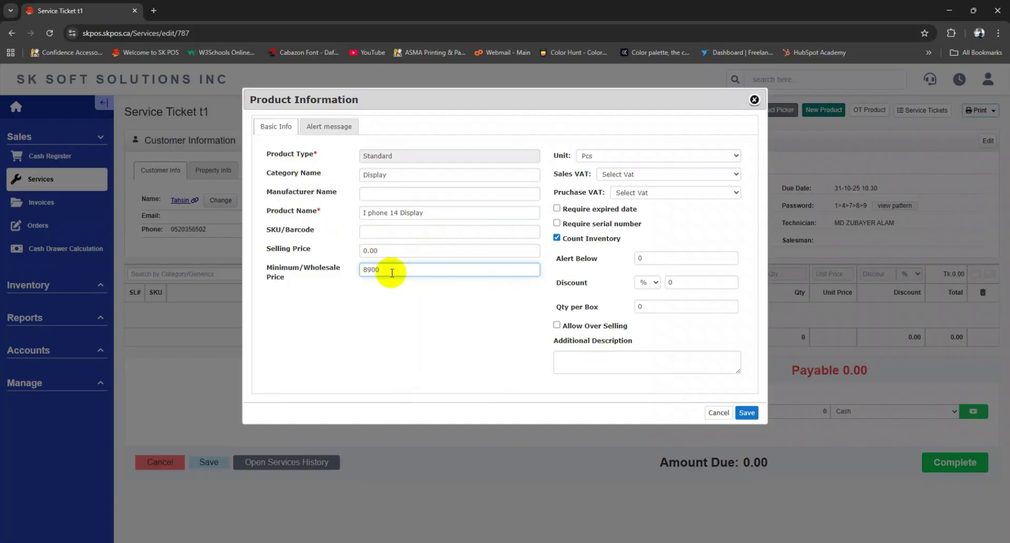
pyautogui.doubleClick(390, 270)
pyautogui.hotkey('ctrl', 'x')
pyautogui.click(388, 251)
pyautogui.hotkey('ctrl', 'v')
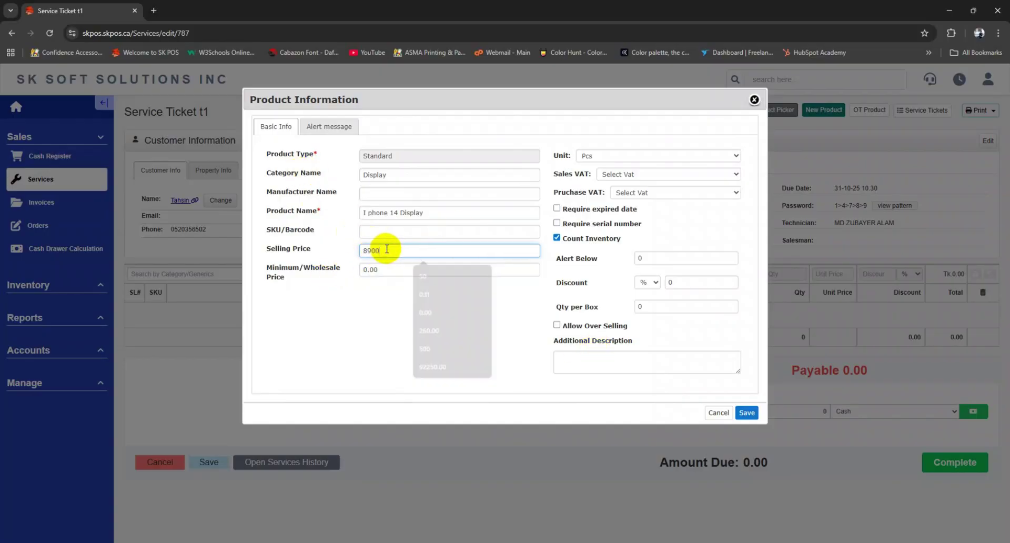
# Step: Save the new product and confirm its line on the service ticket with quantity 1
pyautogui.click(748, 413)
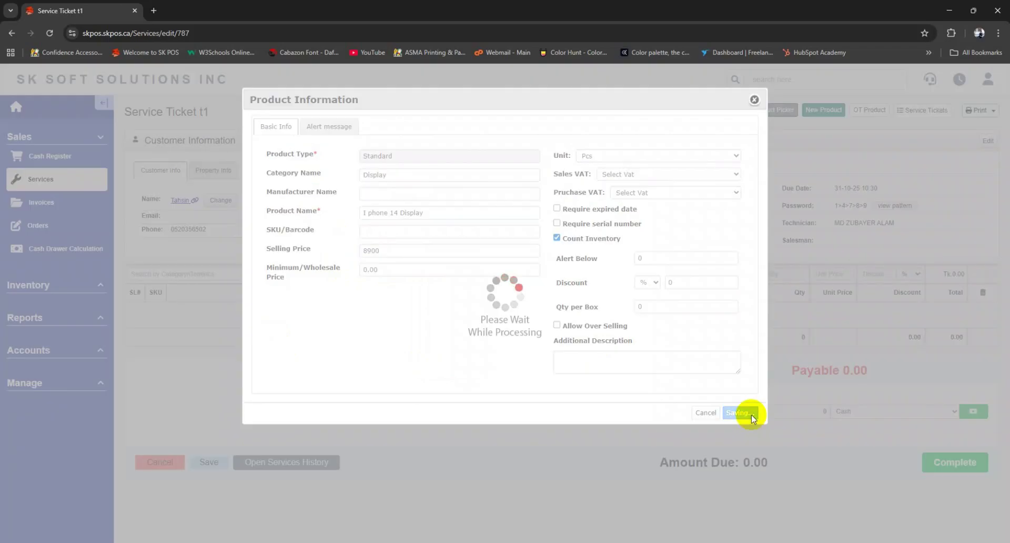
pyautogui.click(571, 384)
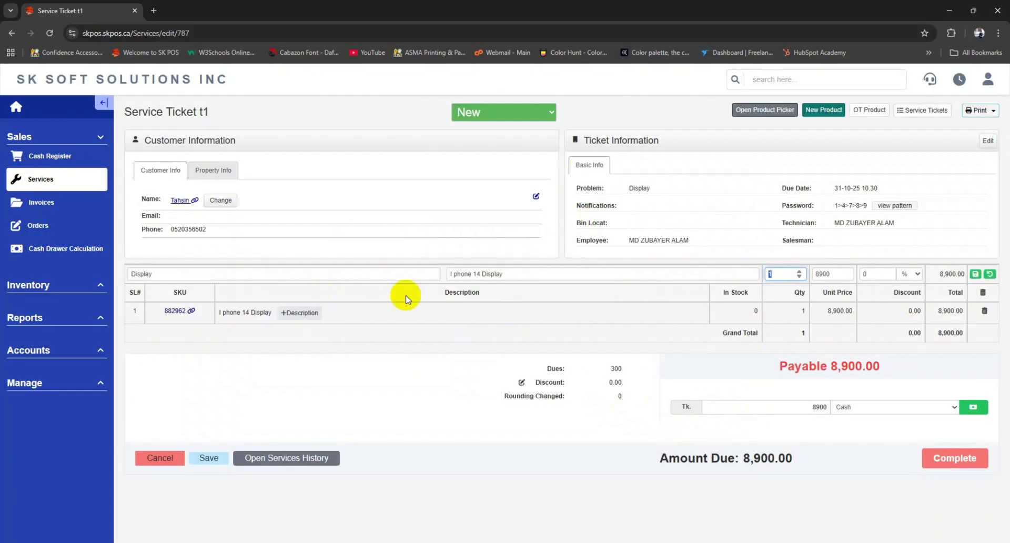
pyautogui.click(975, 274)
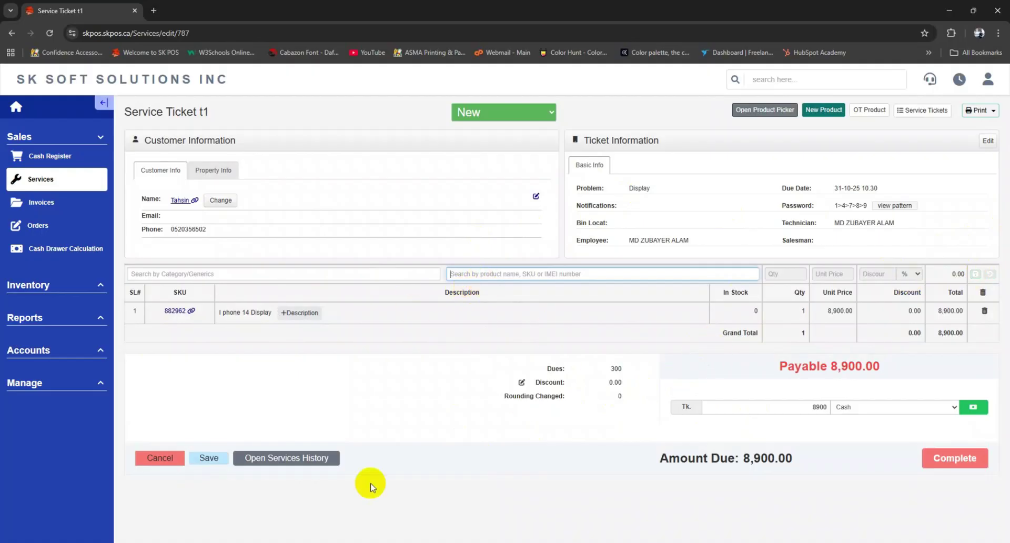
# Step: Save the service ticket and reopen it from the services list
pyautogui.click(213, 458)
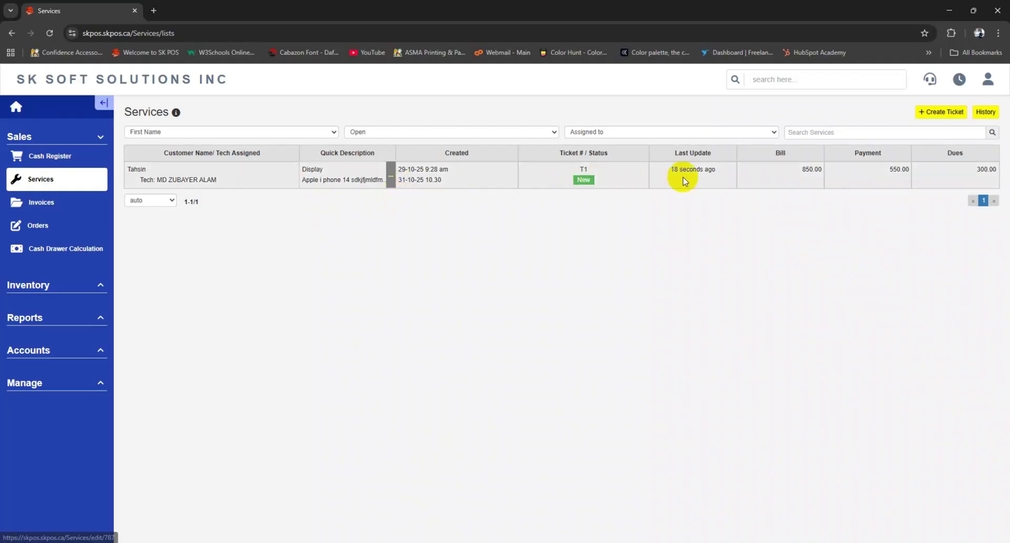
pyautogui.click(570, 171)
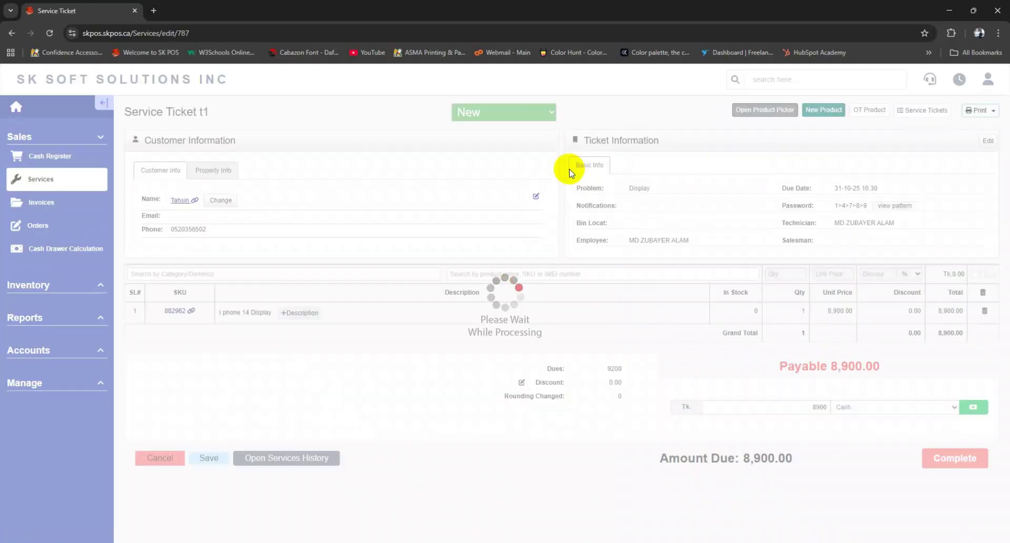
# Step: Record a cash payment of 8900 for the full payable amount on the service ticket
pyautogui.click(973, 407)
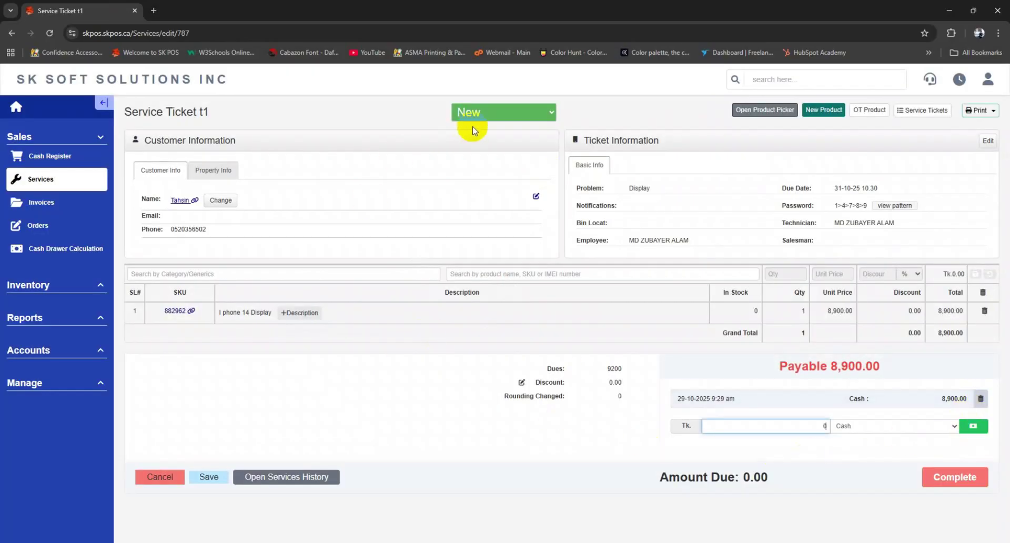
pyautogui.click(742, 310)
pyautogui.click(973, 407)
# Step: Set the service ticket's status to Finished and check its completion options, backing out without completing
pyautogui.click(504, 111)
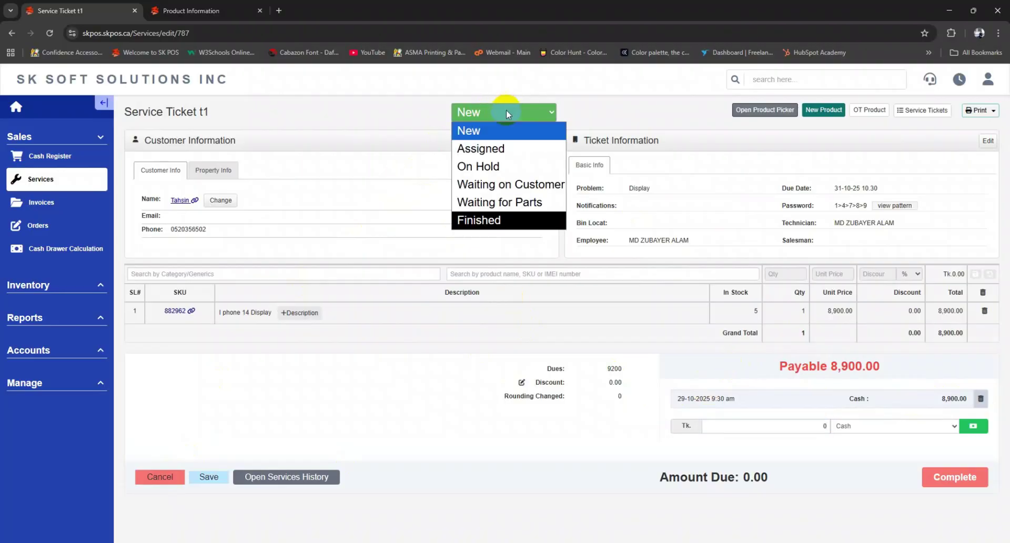
pyautogui.click(494, 218)
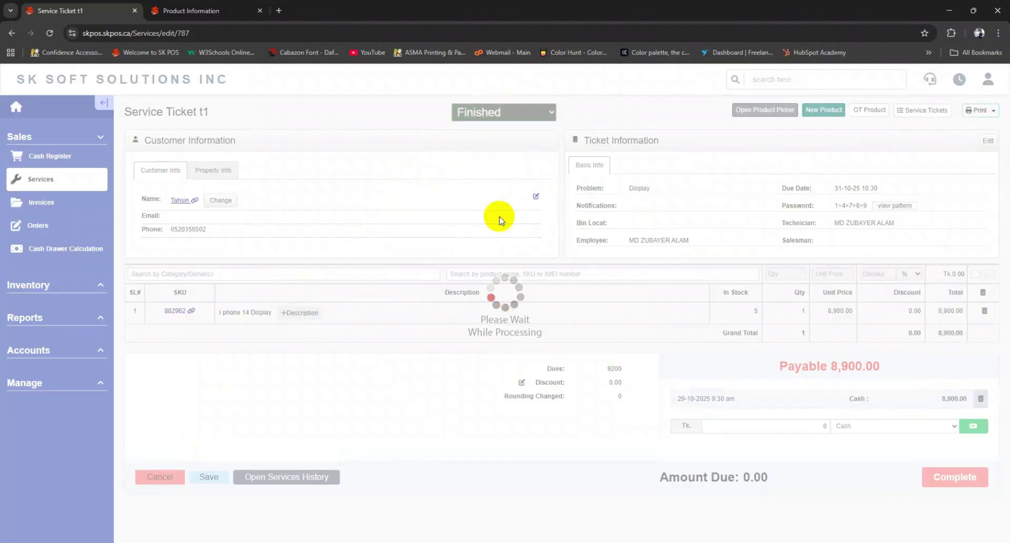
pyautogui.click(949, 482)
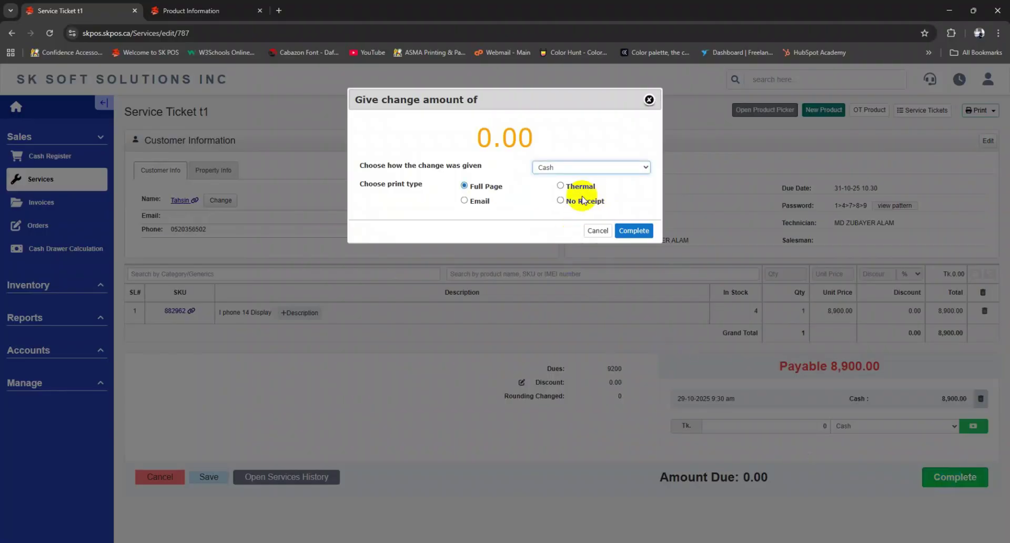
pyautogui.click(591, 230)
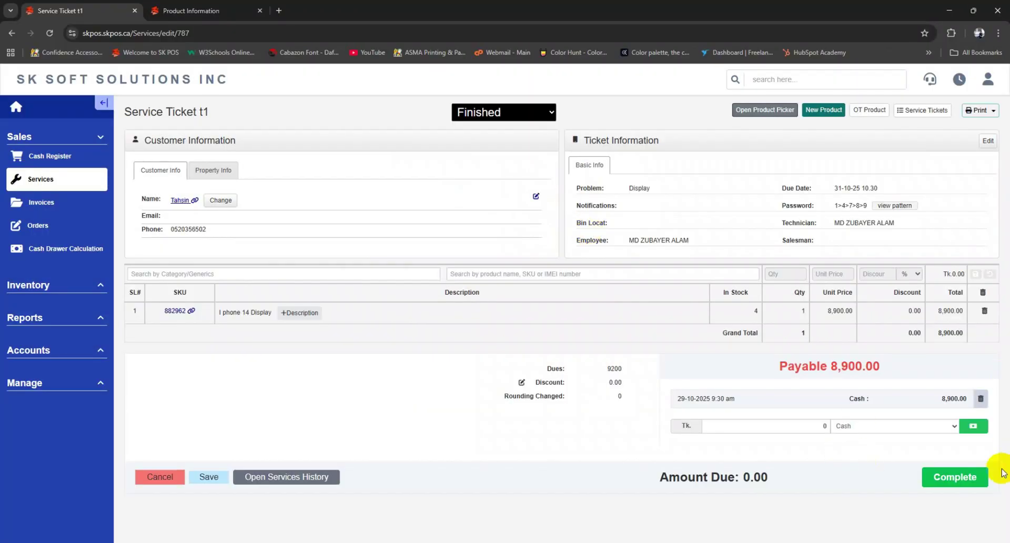
# Step: Complete the service ticket with a full-page sales receipt after trying the other print types, and dismiss the receipt's print preview without saving
pyautogui.click(944, 477)
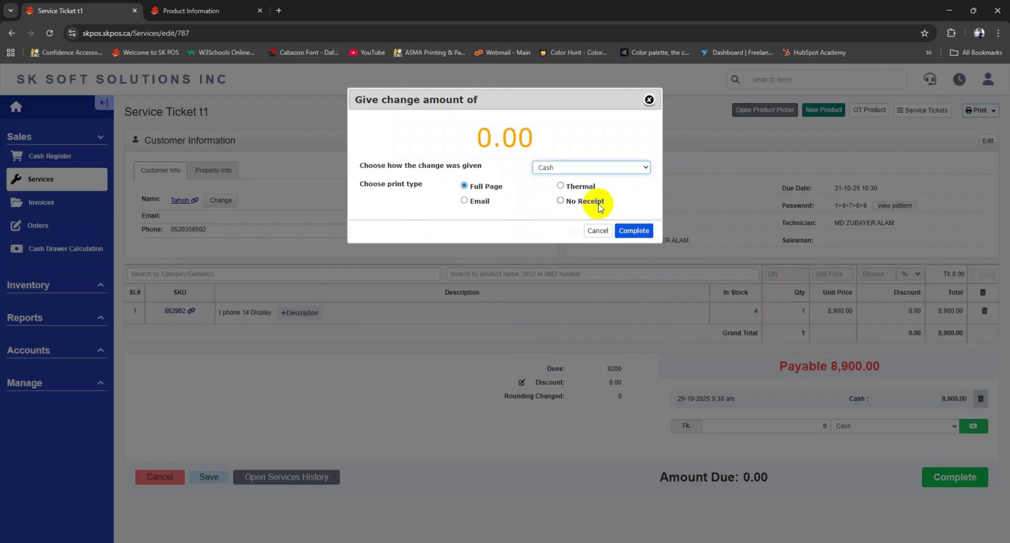
pyautogui.click(560, 185)
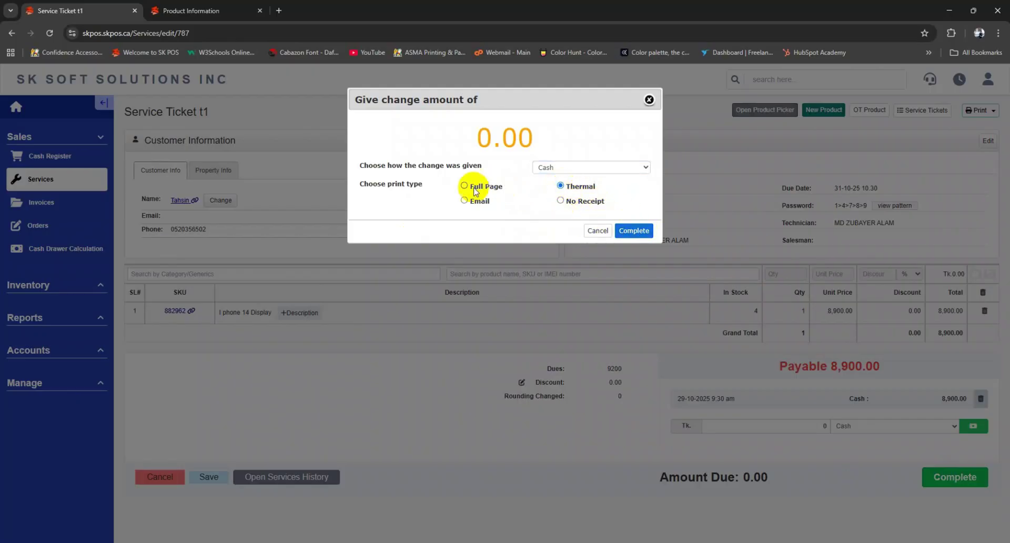
pyautogui.click(560, 200)
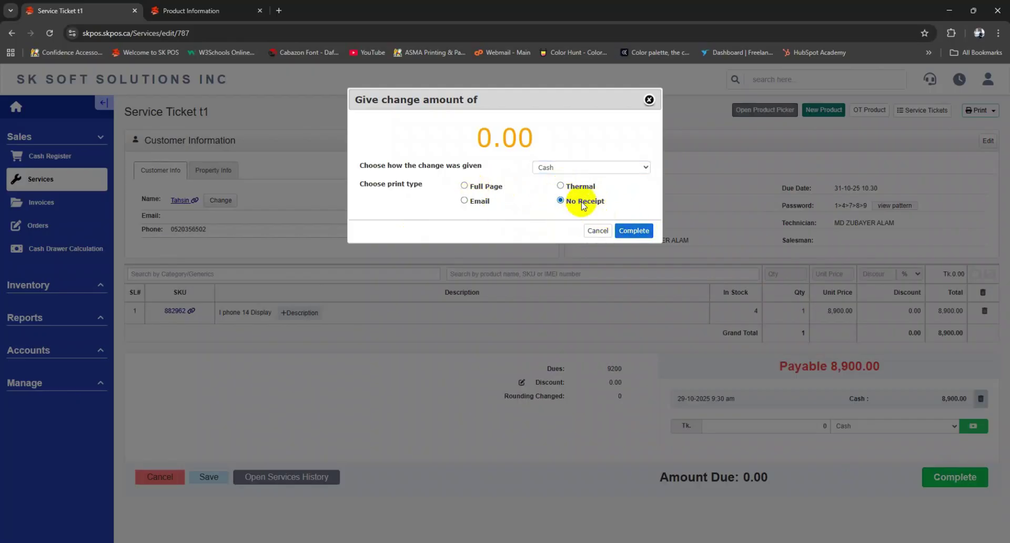
pyautogui.click(627, 231)
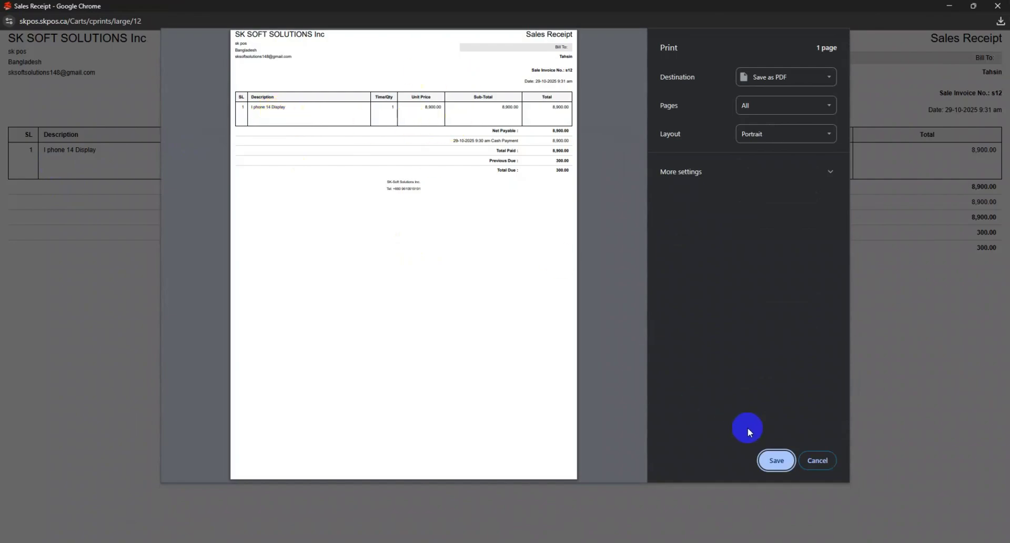
pyautogui.click(816, 459)
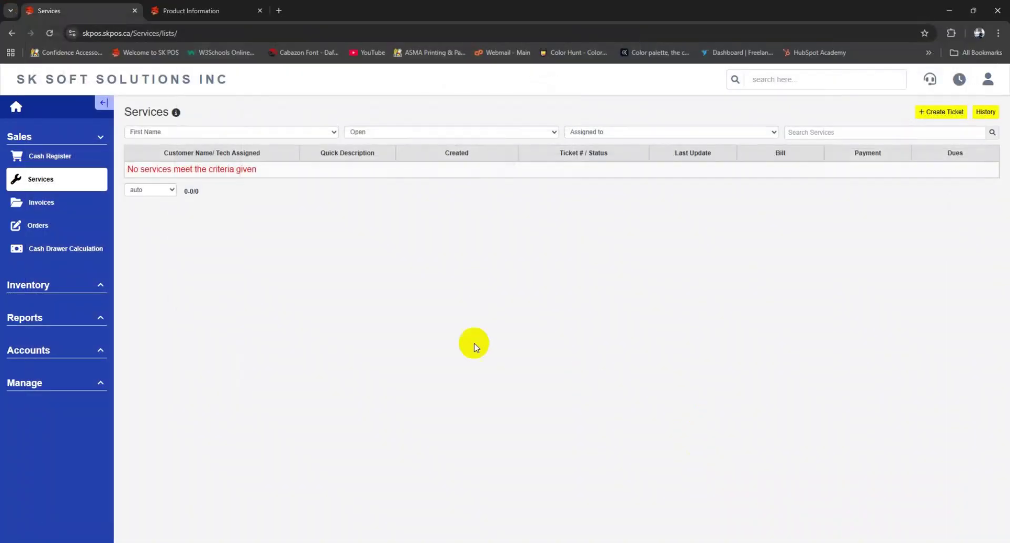
# Step: Filter the services list to show tickets with the status Closed
pyautogui.click(415, 131)
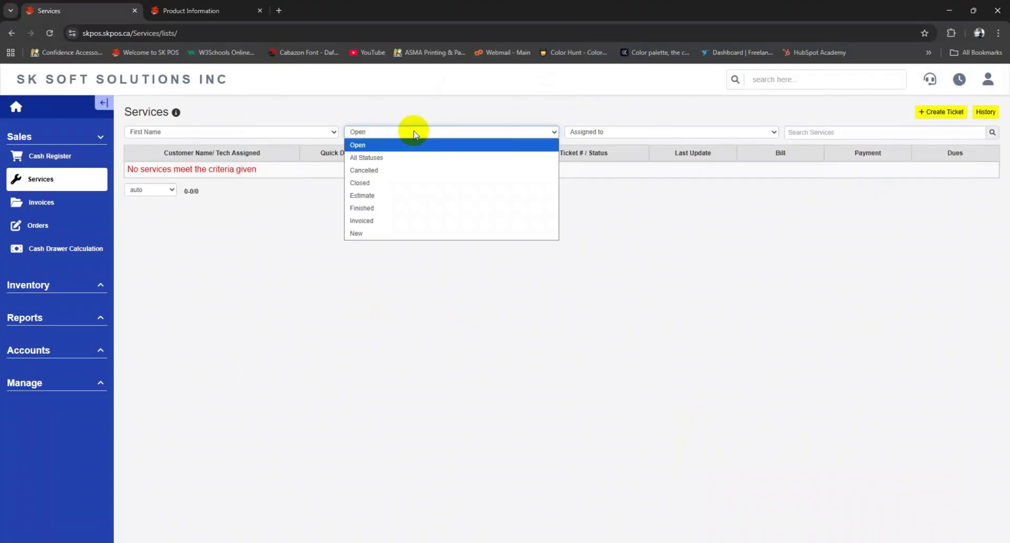
pyautogui.click(392, 184)
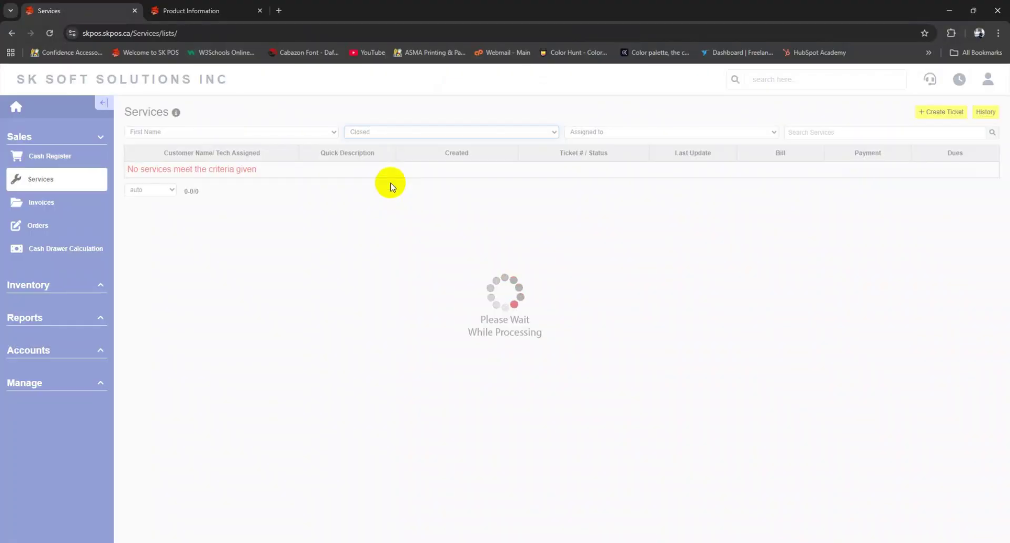